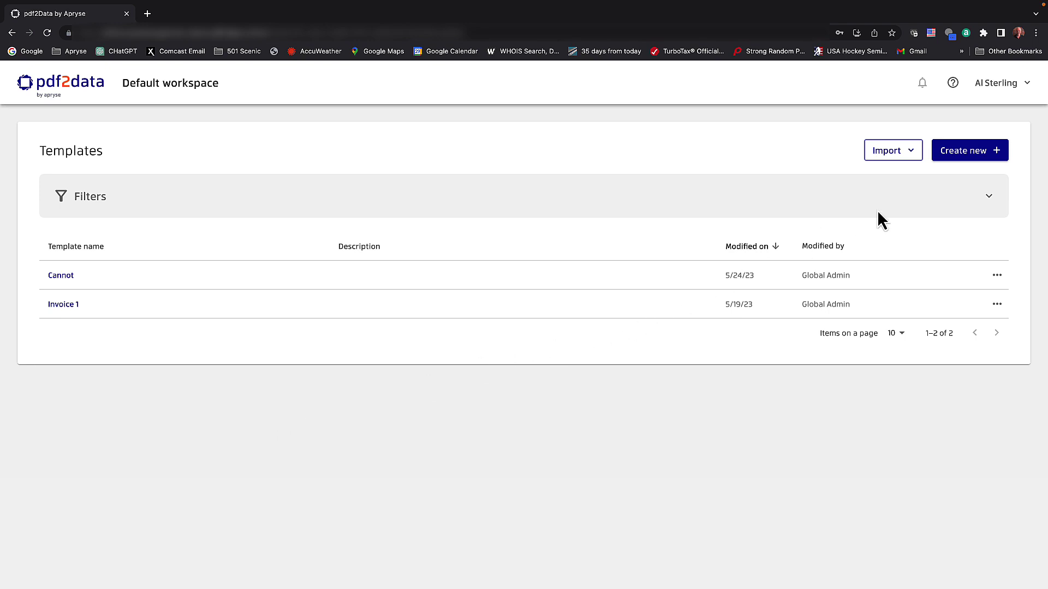
# - Start a new template named 'Invoice Template'
pyautogui.click(953, 162)
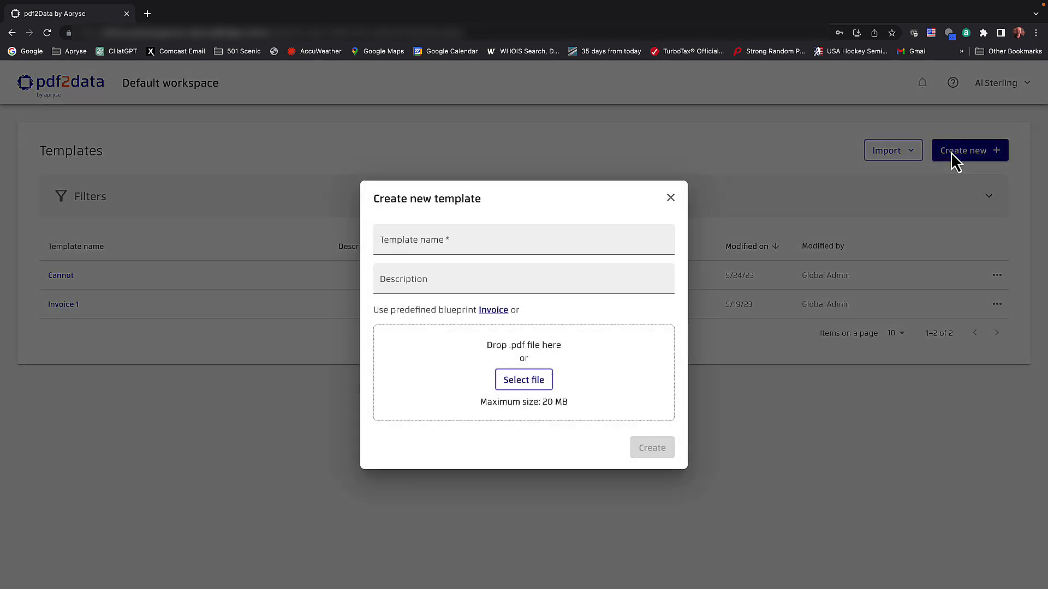
pyautogui.click(401, 241)
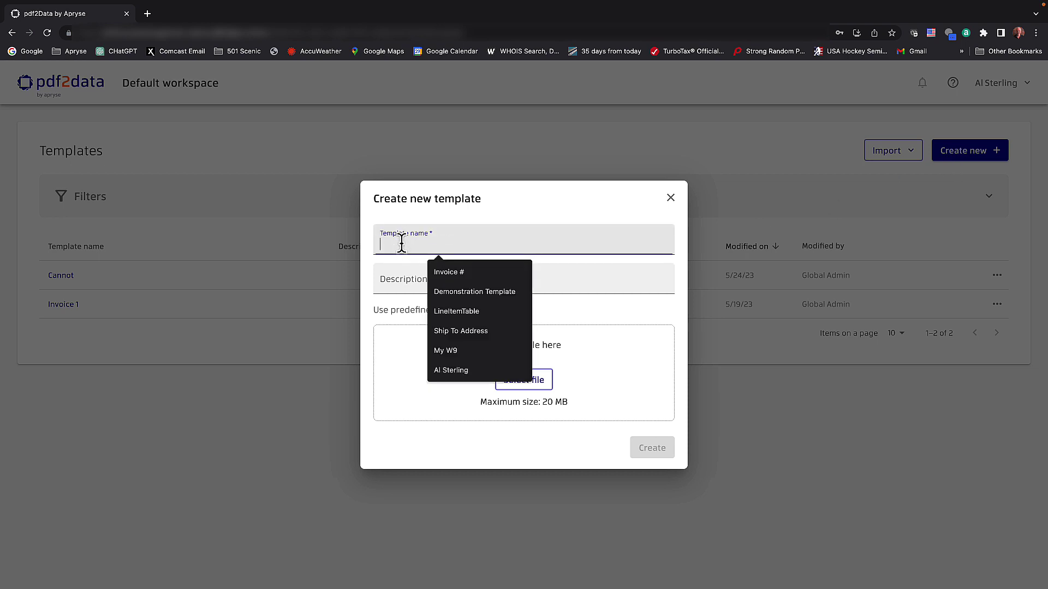
pyautogui.write('Invoice Template')
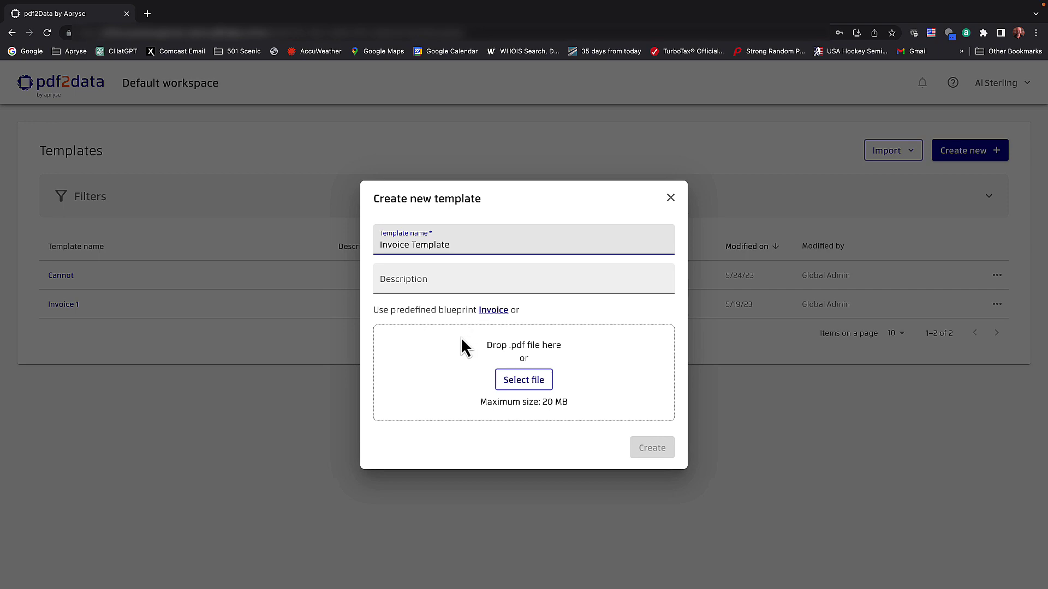
# - Upload Sample-Reference-Invoice.pdf from Downloads as the sample document and create the template
pyautogui.click(526, 381)
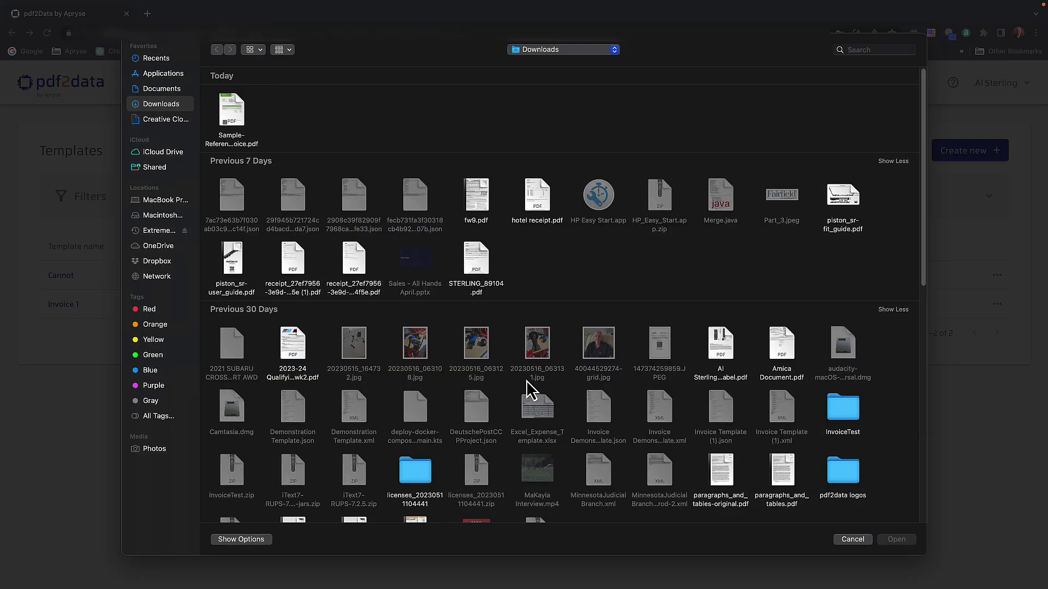
pyautogui.click(236, 113)
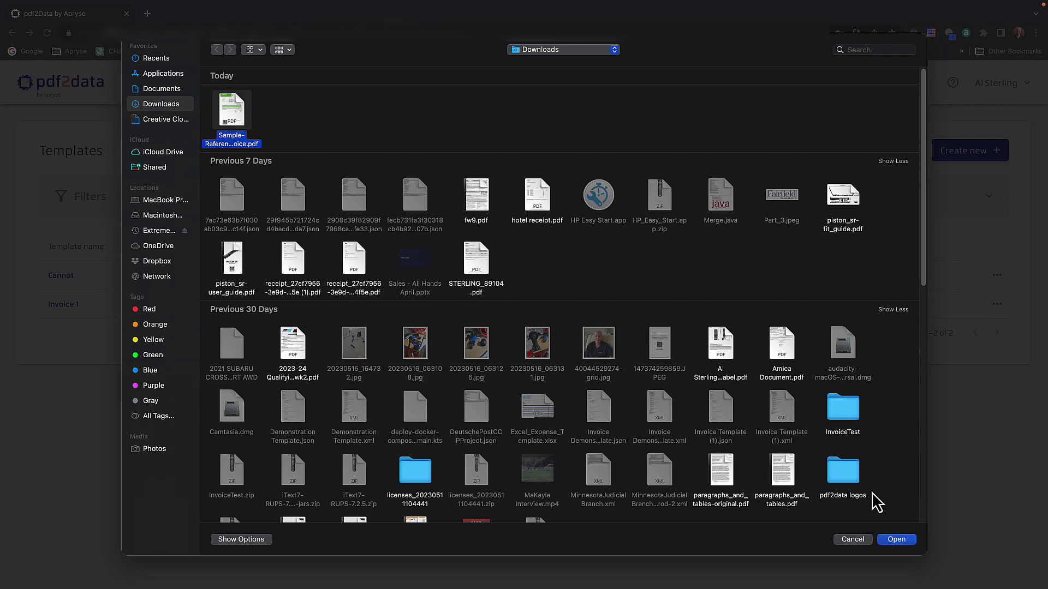
pyautogui.click(889, 541)
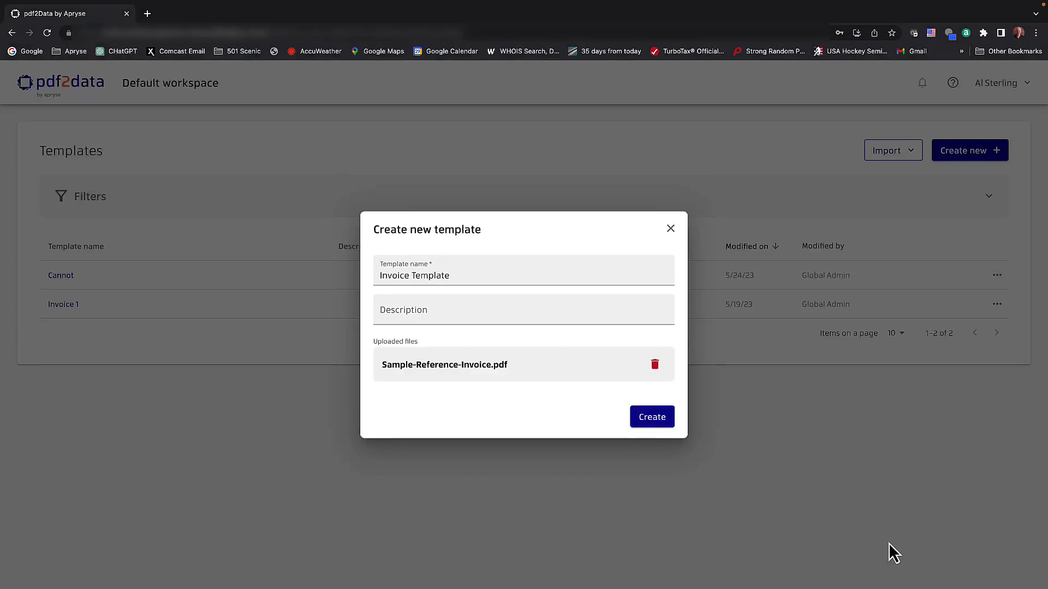
pyautogui.click(648, 420)
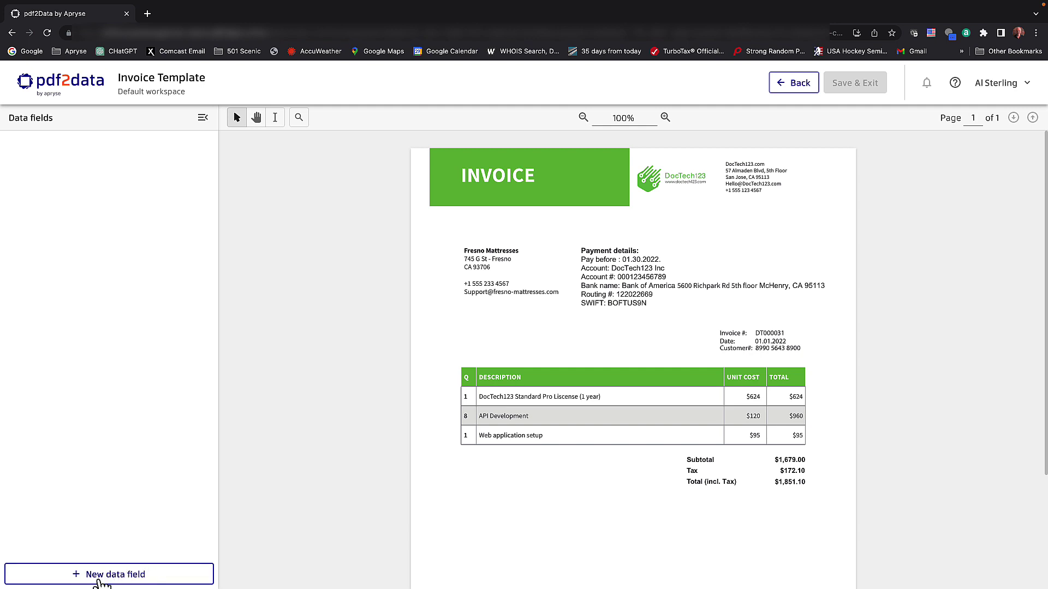
# - Begin a new data field on the sample invoice
pyautogui.click(143, 577)
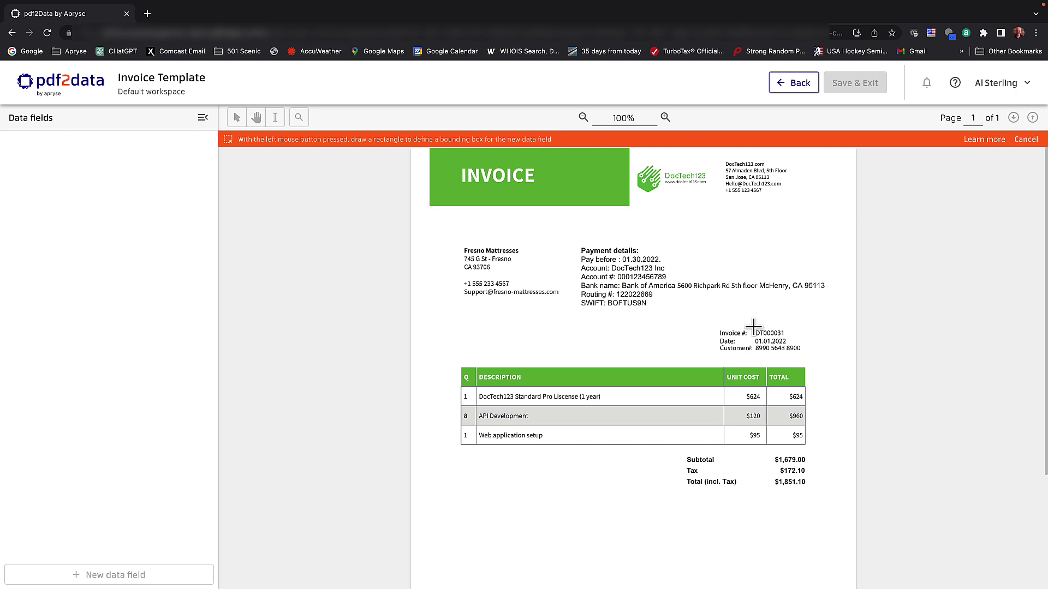
# - Box the invoice number DT000031 and name the new field 'Invoice #'
pyautogui.moveTo(754, 327); pyautogui.dragTo(788, 338)
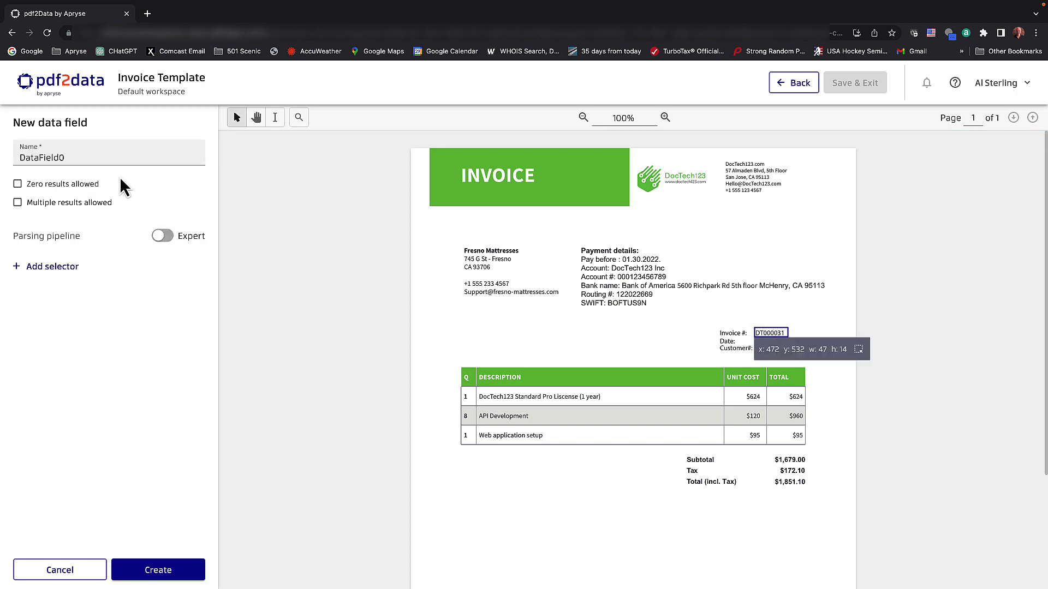
pyautogui.doubleClick(46, 157)
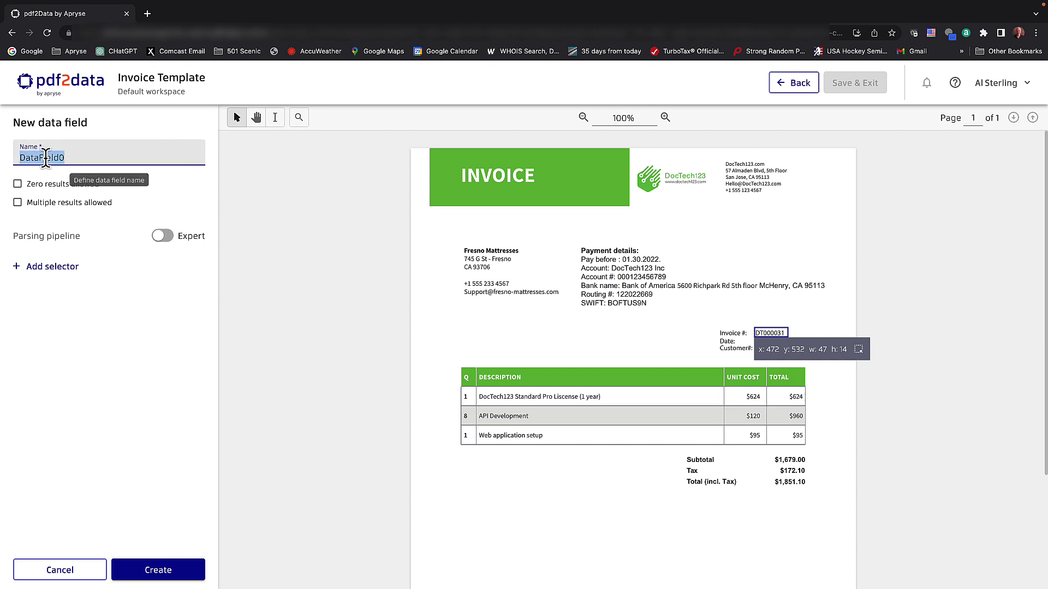
pyautogui.write('In')
pyautogui.click(73, 182)
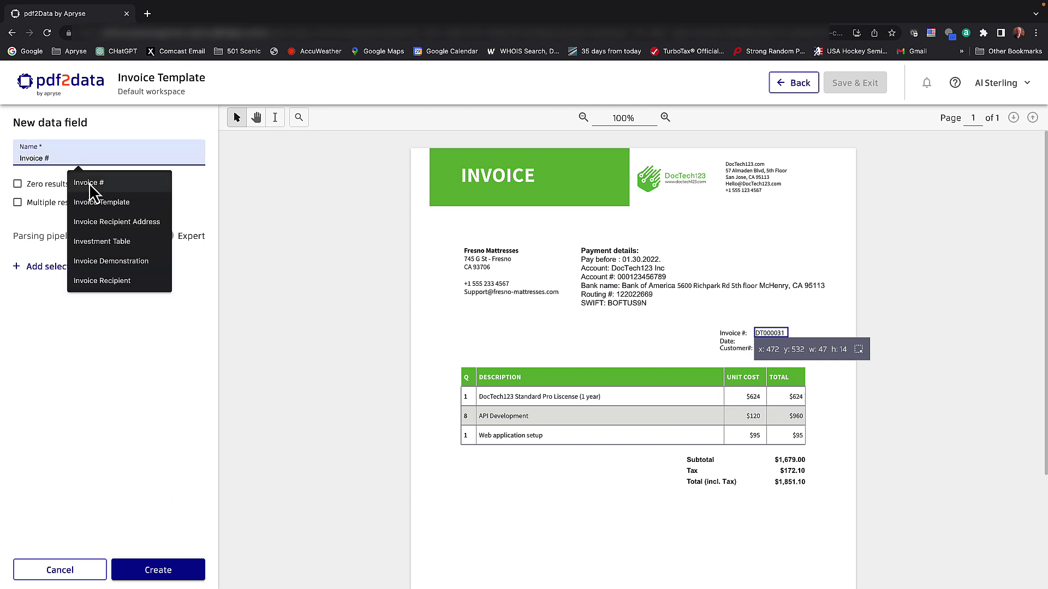
pyautogui.click(60, 277)
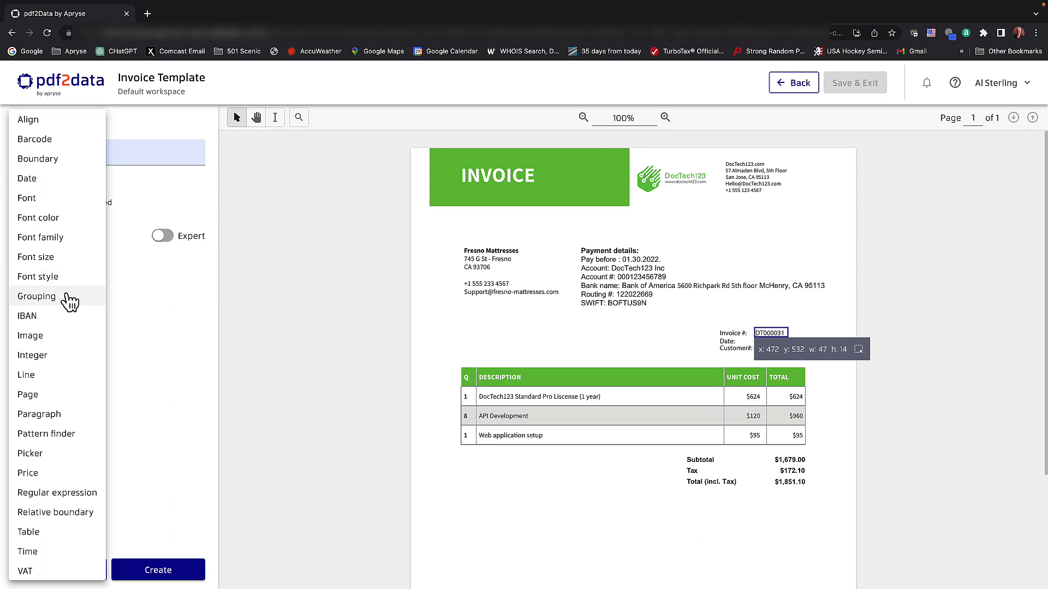
# - Give Invoice # a Pattern finder with prefix 'Invoice #:' and create the field
pyautogui.click(38, 434)
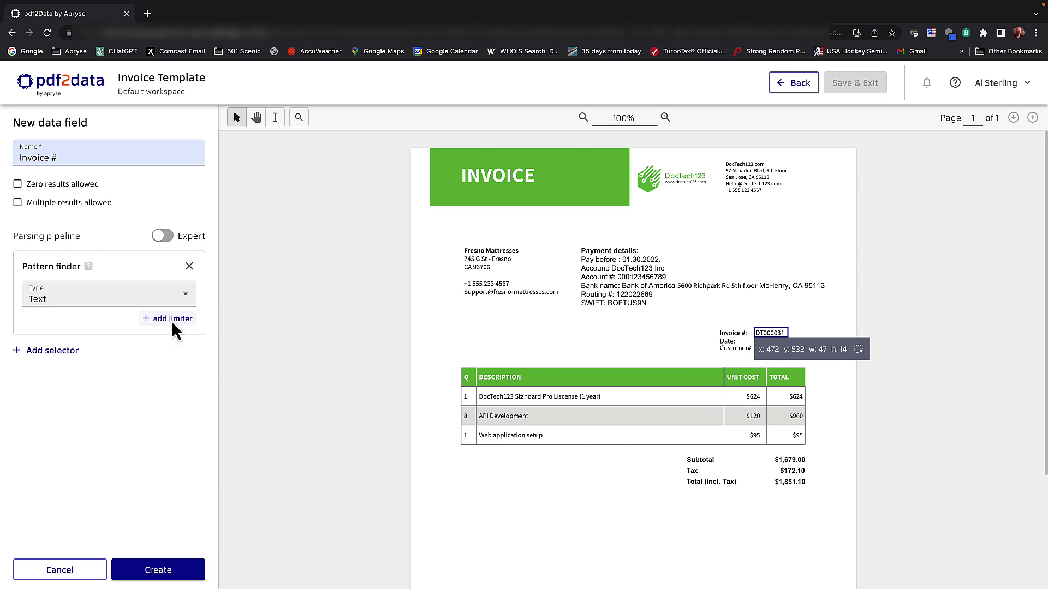
pyautogui.click(171, 321)
pyautogui.click(177, 336)
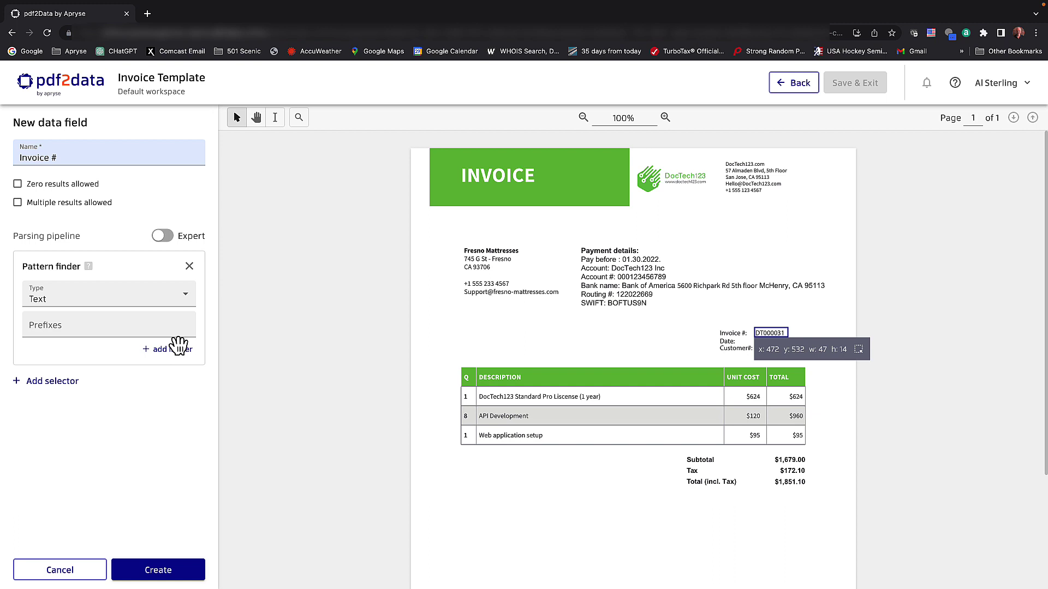
pyautogui.click(72, 322)
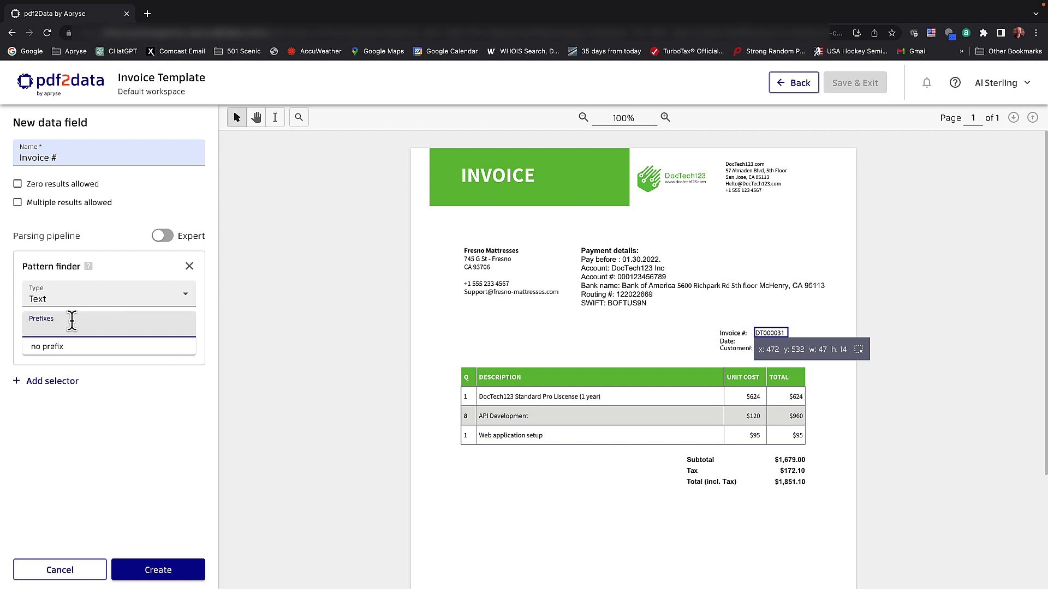
pyautogui.write('Invoice')
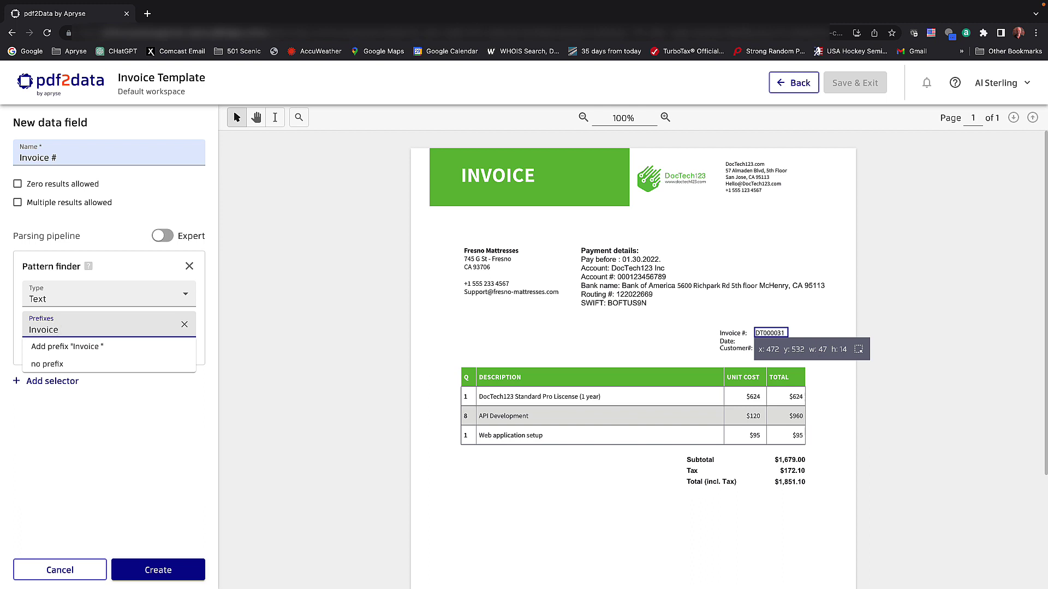
pyautogui.write(' #:')
pyautogui.click(86, 347)
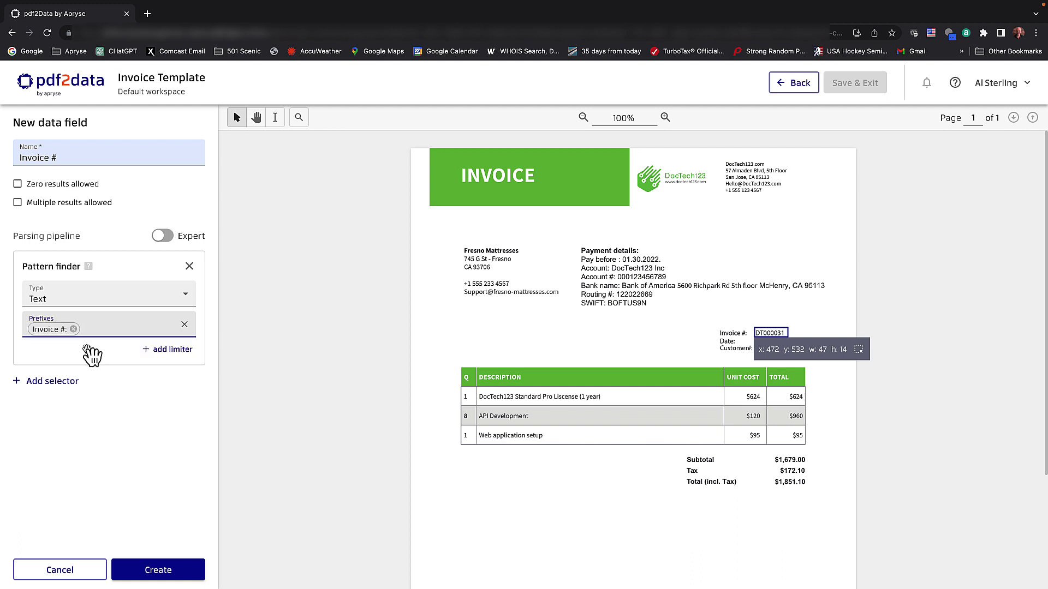
pyautogui.click(167, 569)
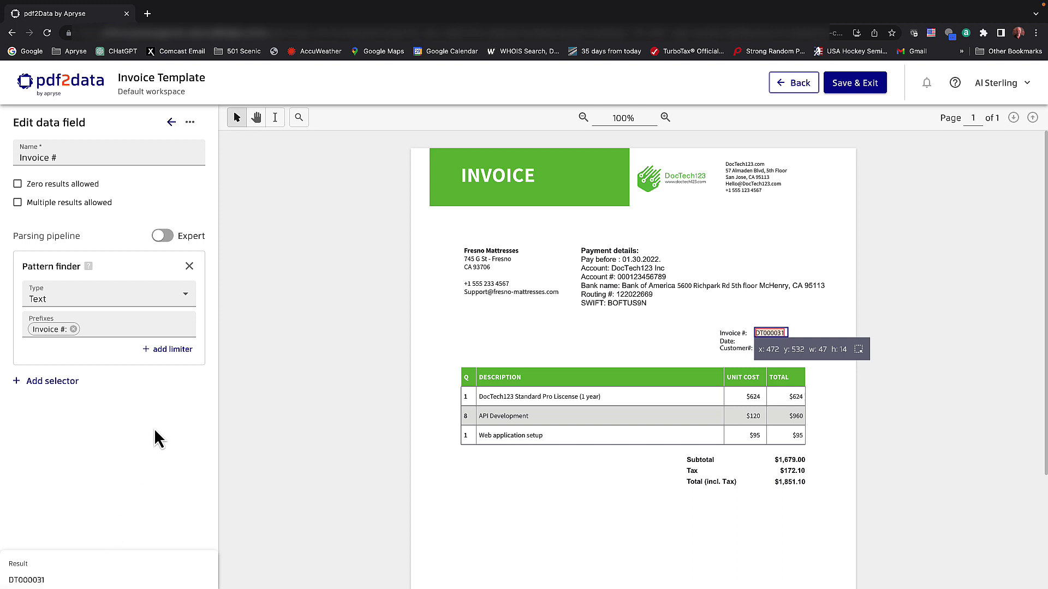
pyautogui.click(172, 122)
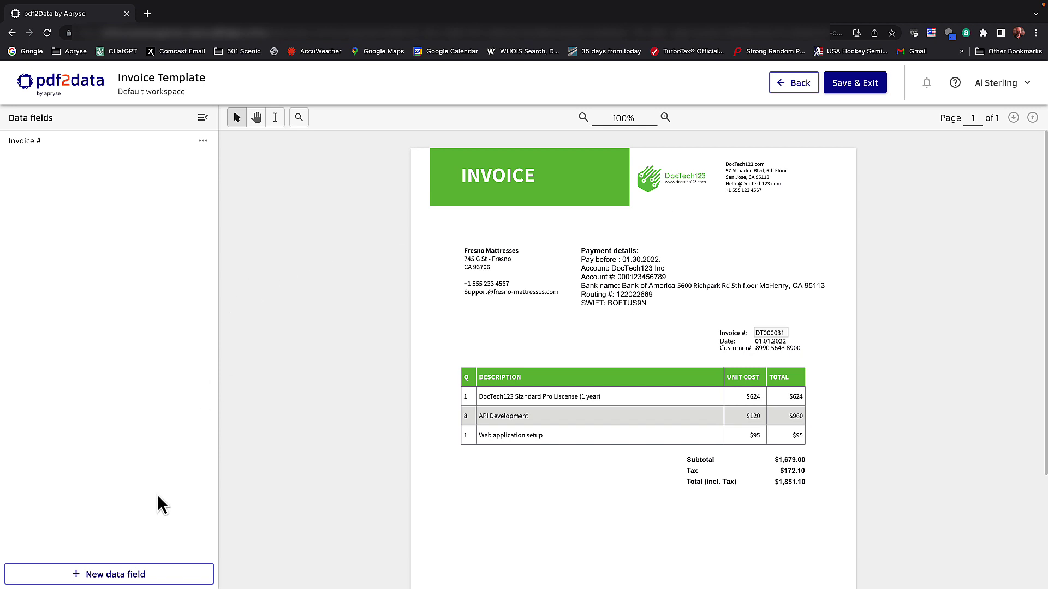
# - Box the DocTech123 address block at top right as a new field named Ship To Address
pyautogui.click(101, 574)
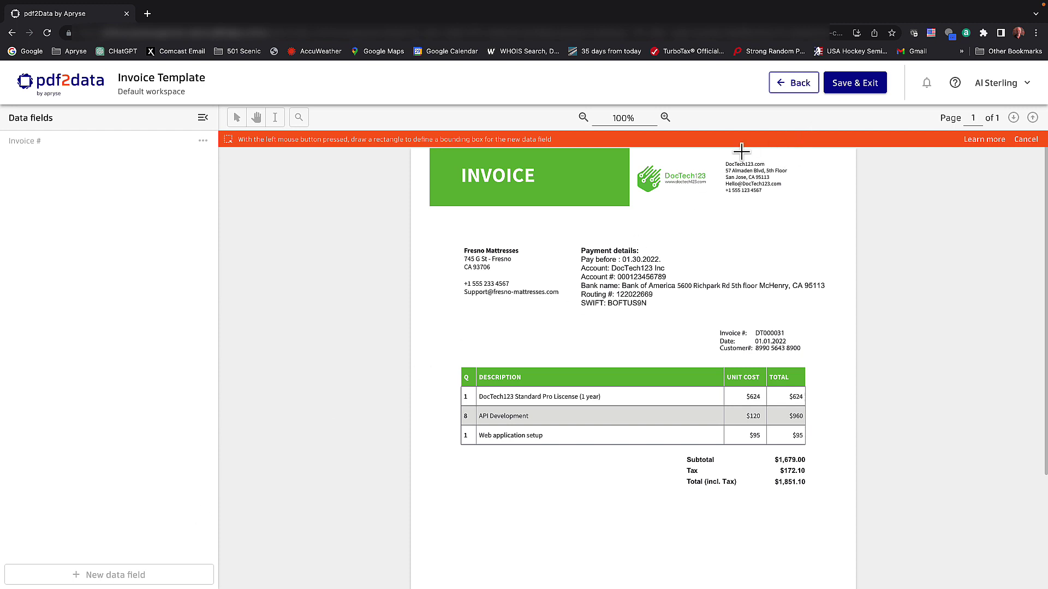
pyautogui.moveTo(721, 158); pyautogui.dragTo(797, 200)
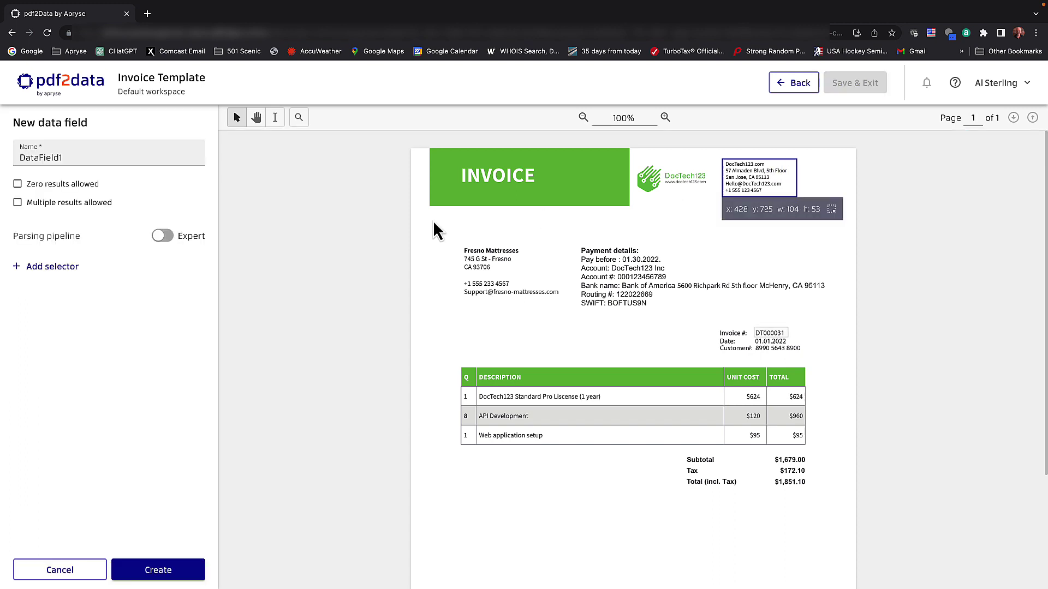
pyautogui.doubleClick(46, 157)
pyautogui.write('Sh')
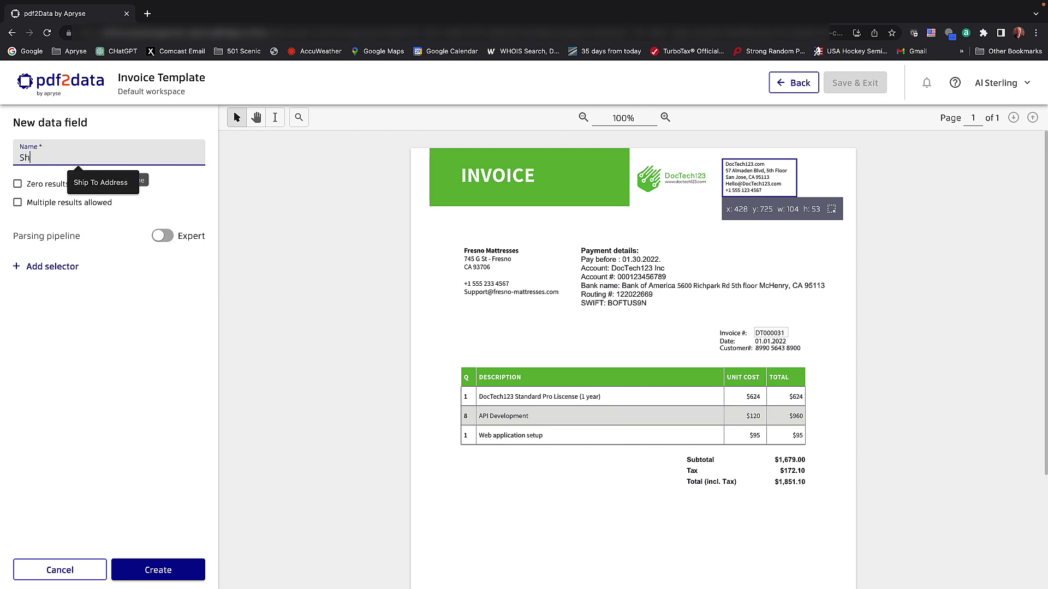
pyautogui.click(84, 182)
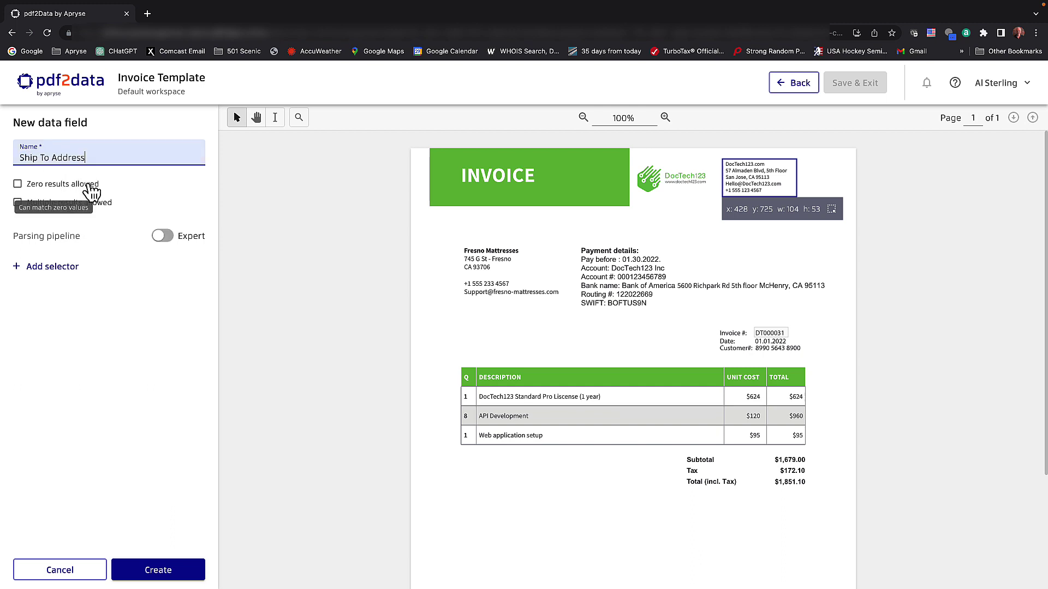
# - Add Boundary, Page and Paragraph selectors, turn off Running text, and create the field
pyautogui.click(48, 269)
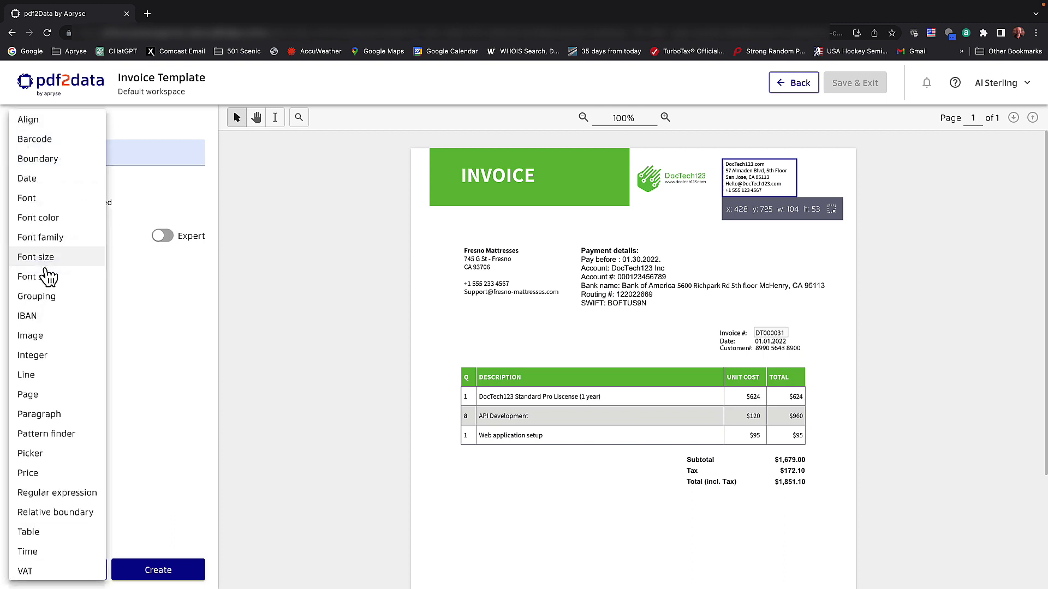
pyautogui.click(36, 160)
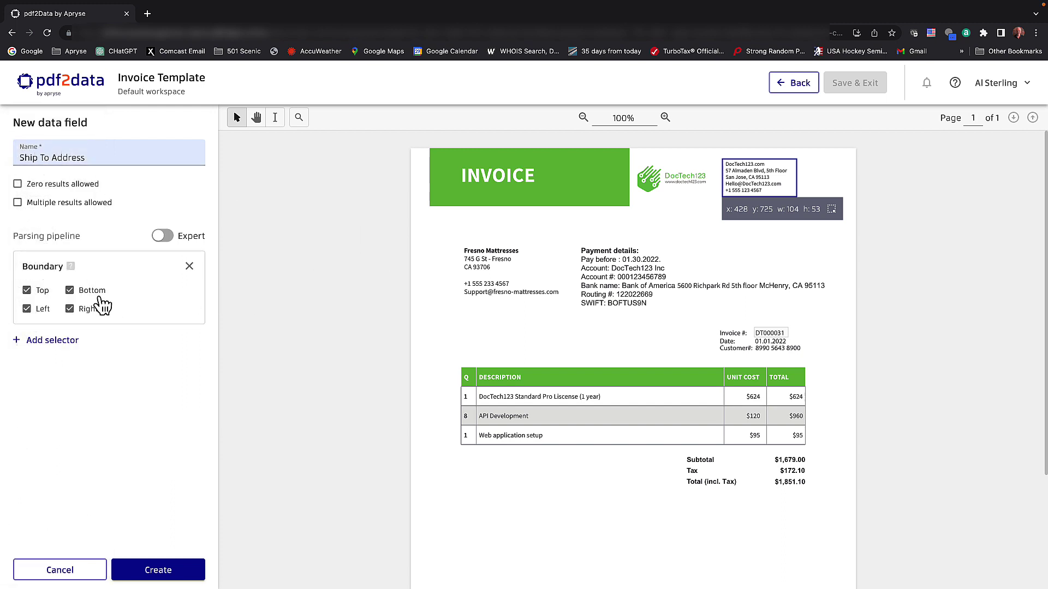
pyautogui.click(58, 344)
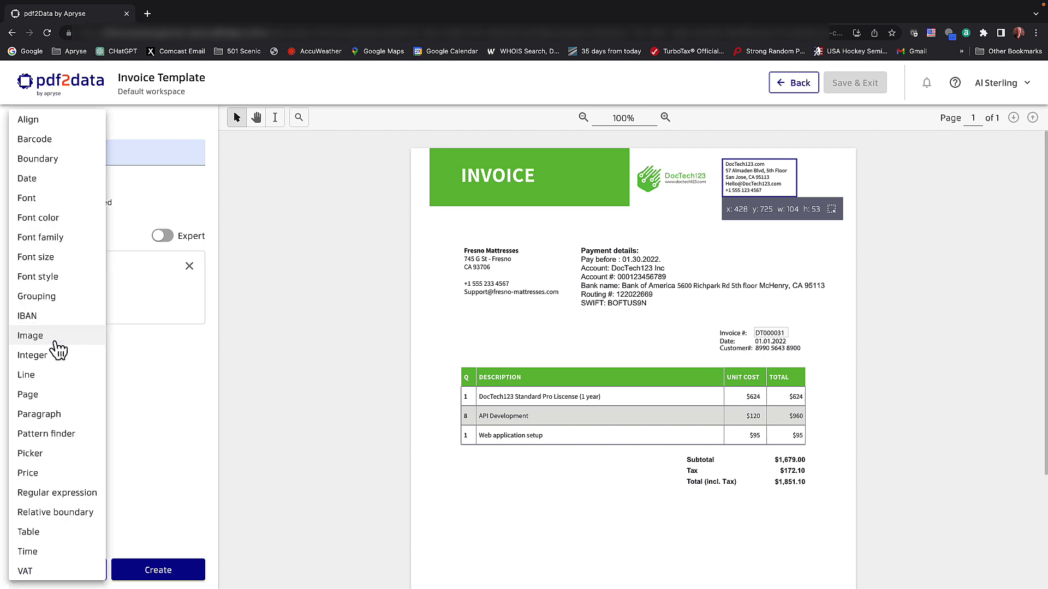
pyautogui.click(30, 395)
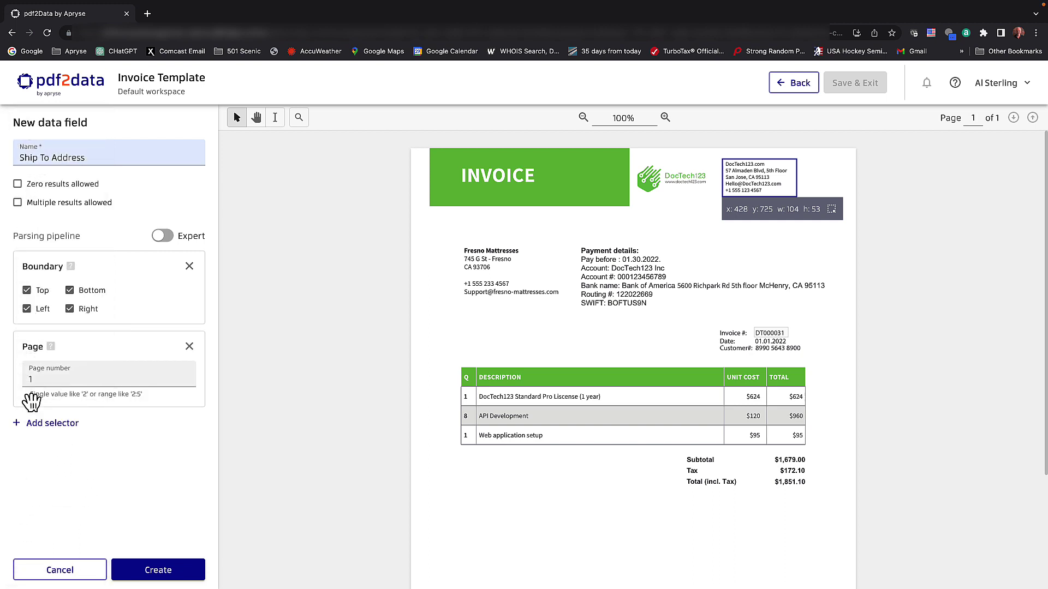
pyautogui.click(68, 424)
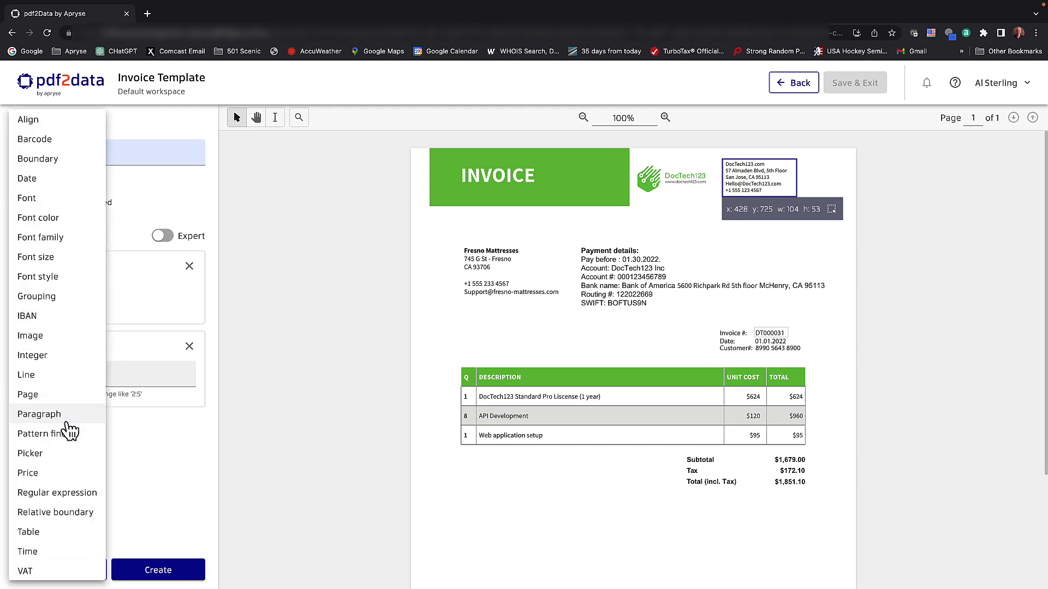
pyautogui.click(56, 418)
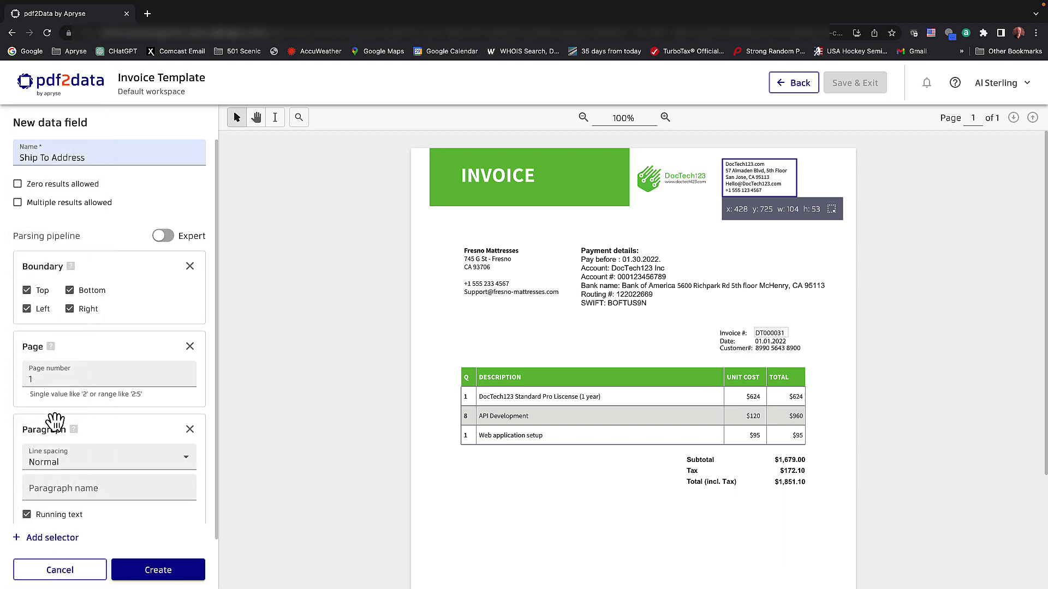
pyautogui.scroll(-1, 117, 436)
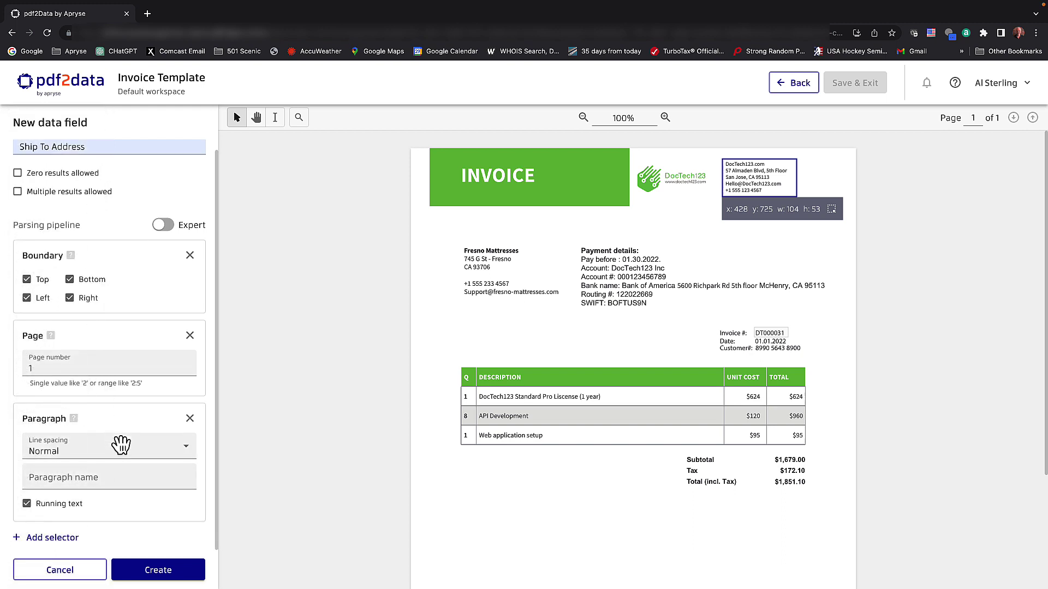
pyautogui.click(26, 504)
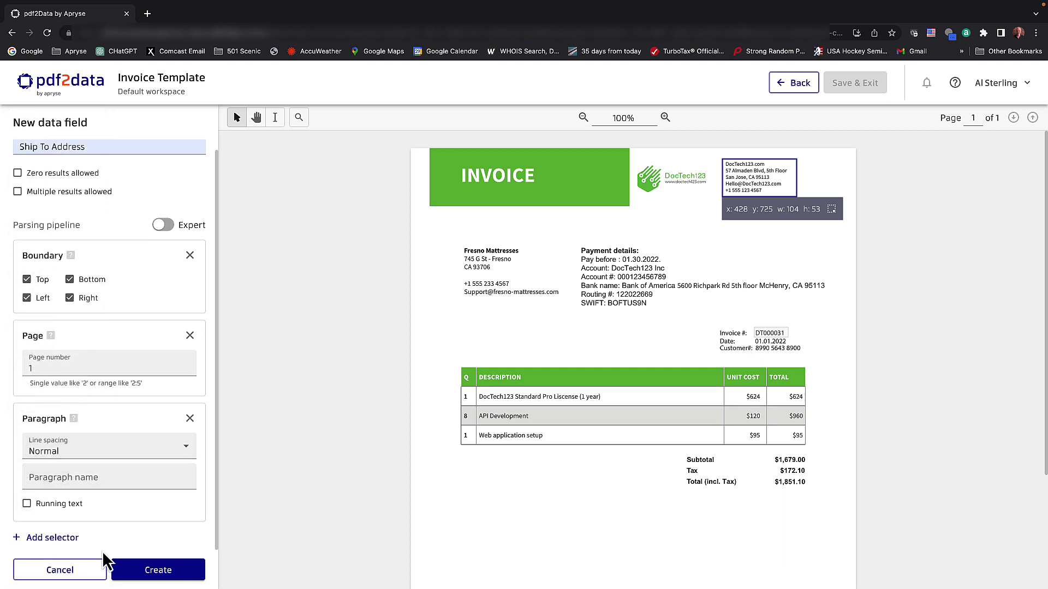
pyautogui.click(170, 572)
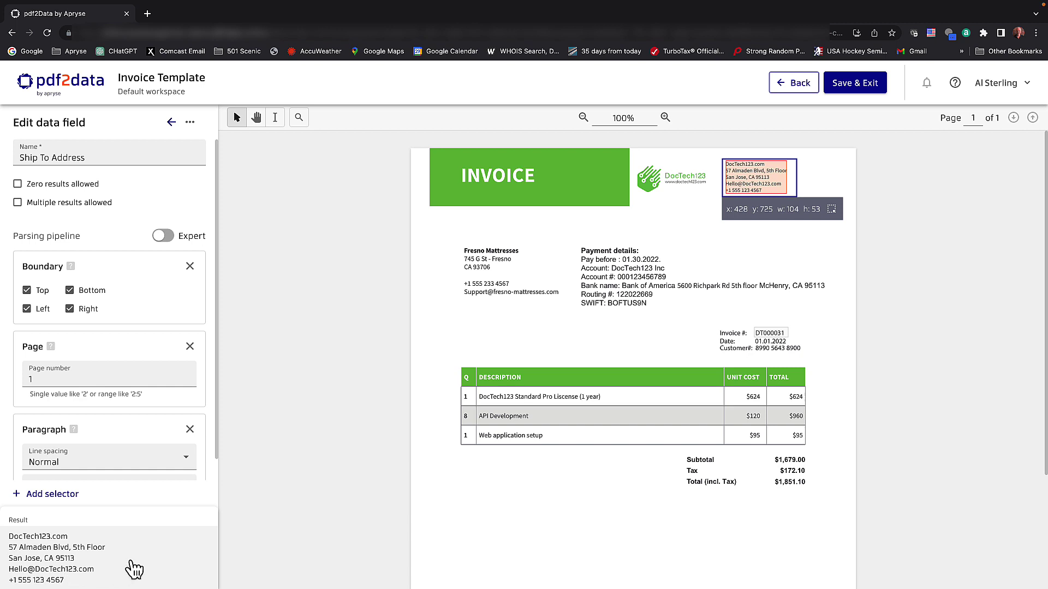
# - Outline the line-items table as a new field named LineItemTable
pyautogui.click(172, 123)
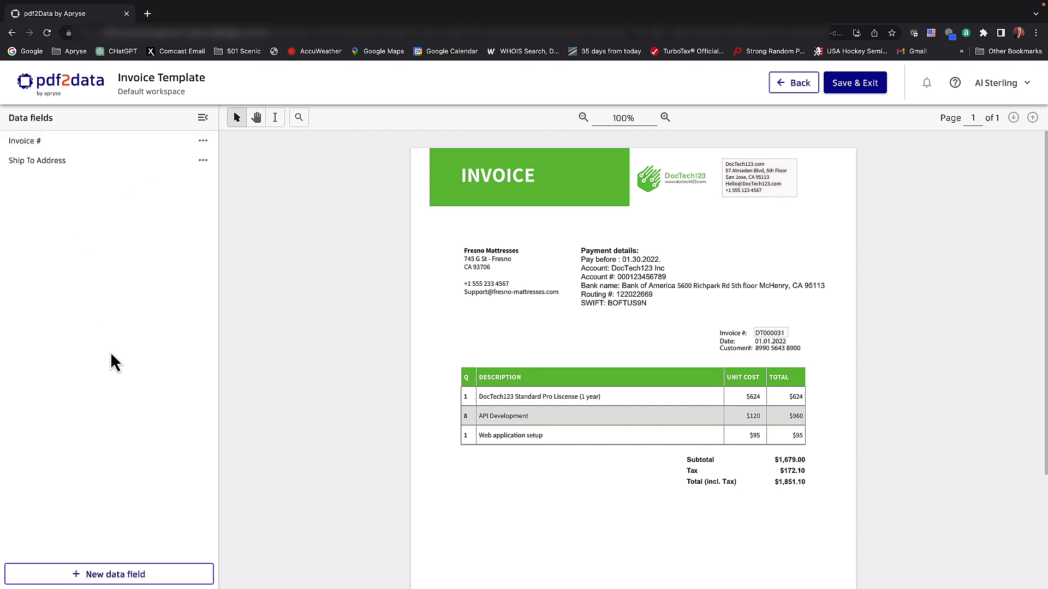
pyautogui.click(108, 577)
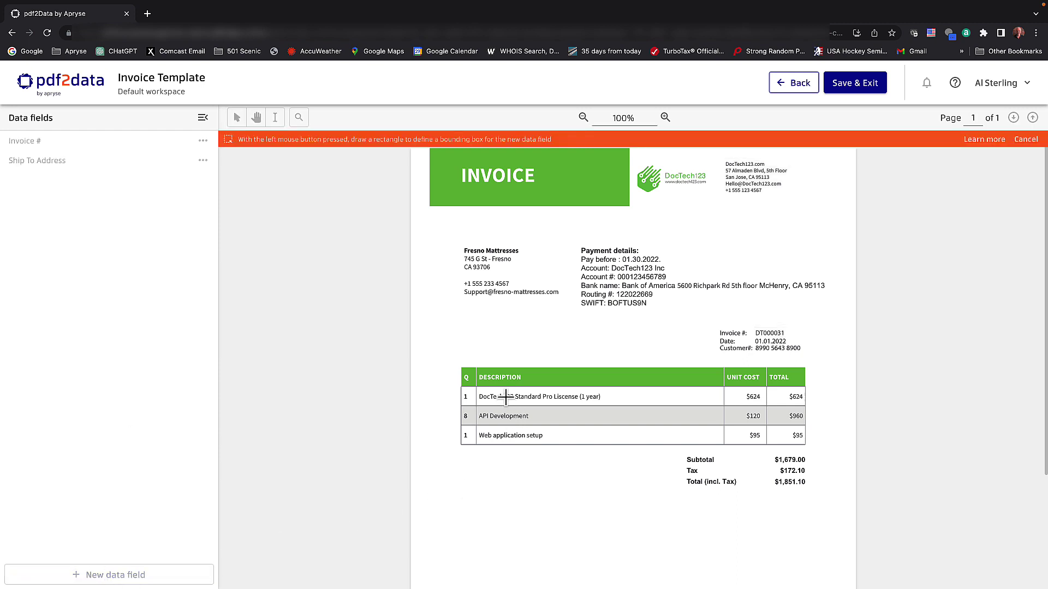
pyautogui.moveTo(505, 398)
pyautogui.mouseDown()
pyautogui.moveTo(671, 427)
pyautogui.moveTo(789, 426)
pyautogui.mouseUp()
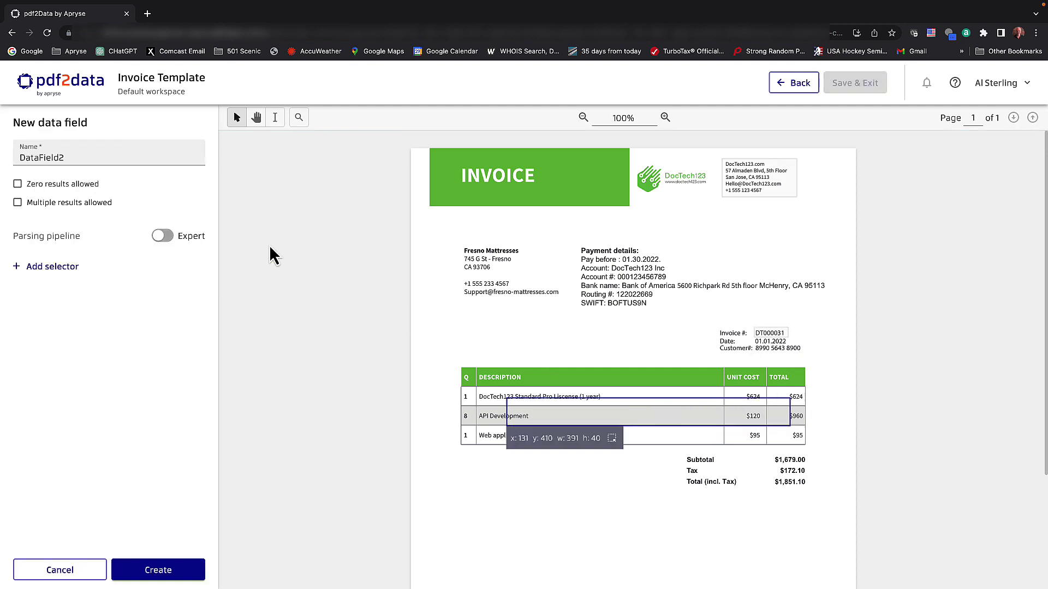
pyautogui.doubleClick(50, 156)
pyautogui.write('li')
pyautogui.click(101, 183)
# - Add a Table selector, create the field, and preview its 4-row by 5-column result
pyautogui.click(60, 276)
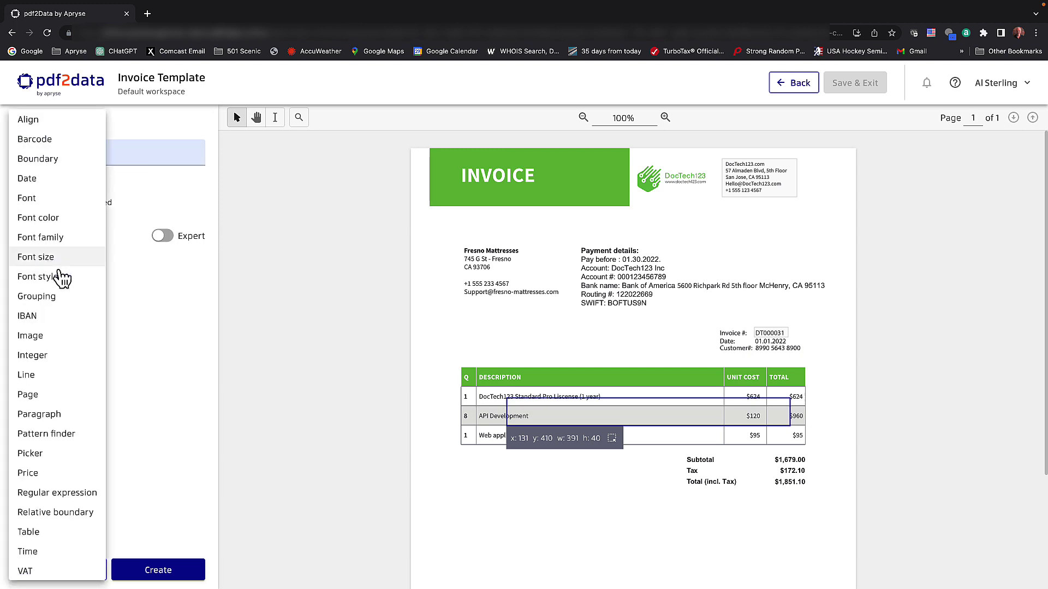
pyautogui.click(28, 535)
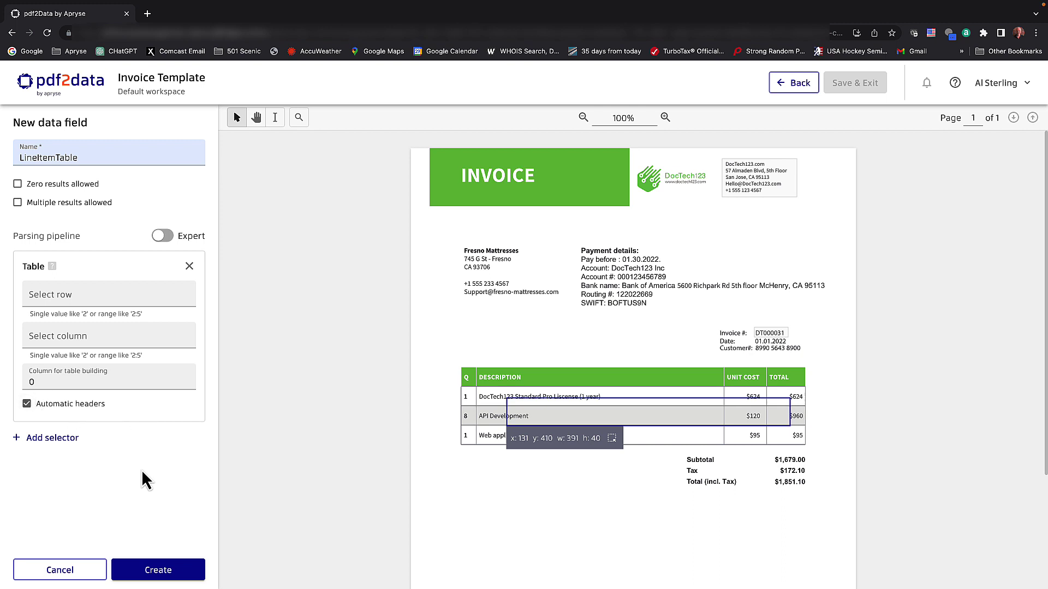
pyautogui.click(159, 572)
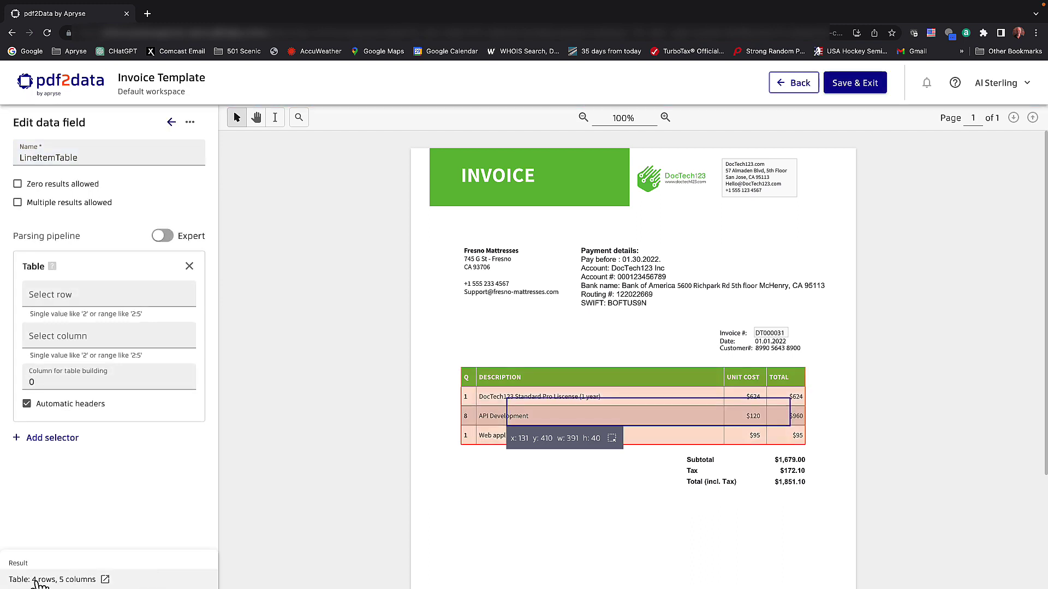
pyautogui.click(105, 580)
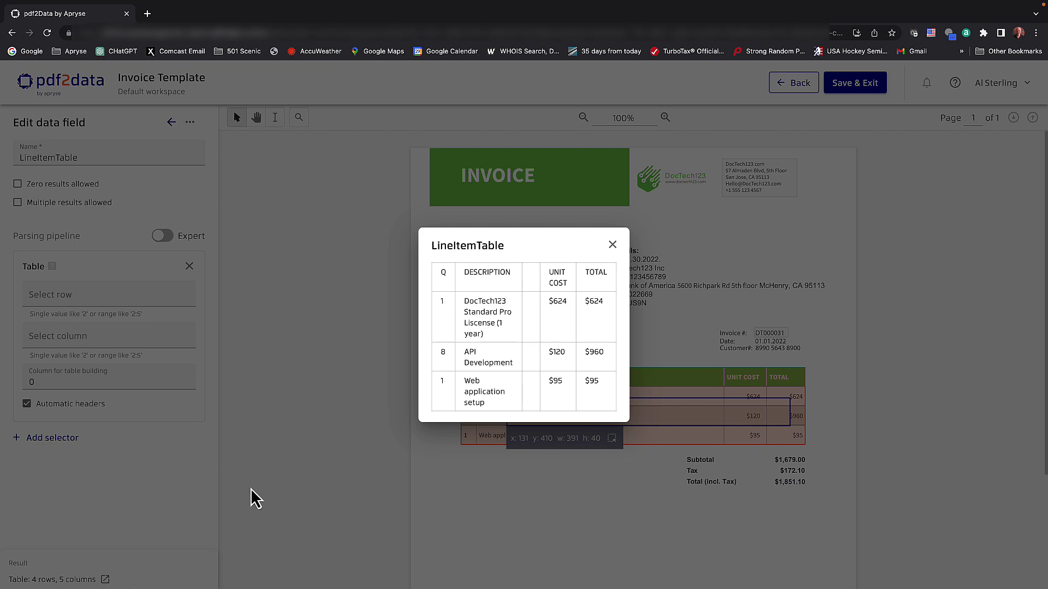
pyautogui.click(612, 245)
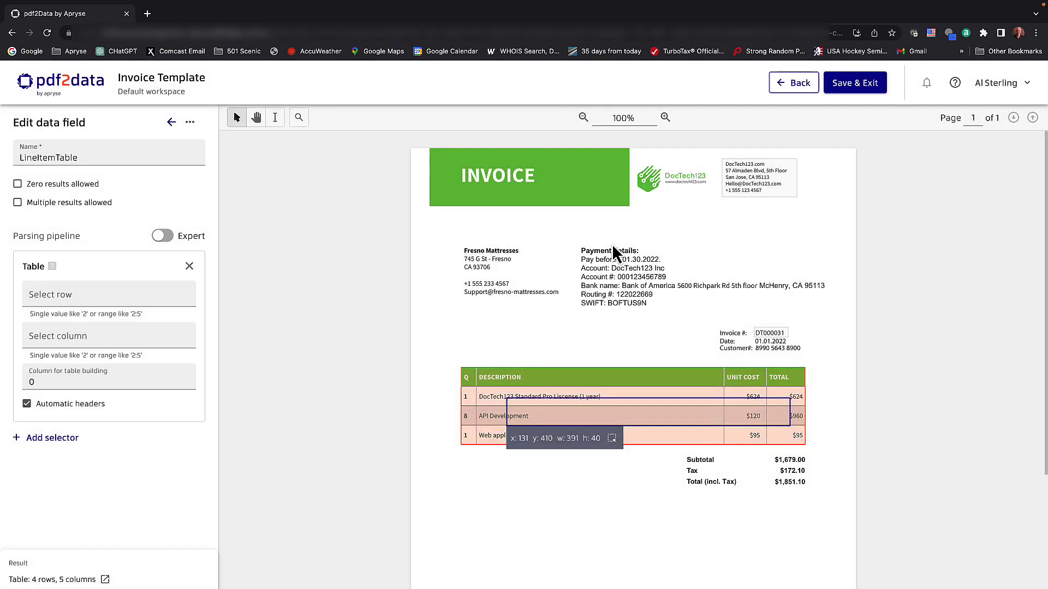
pyautogui.click(171, 122)
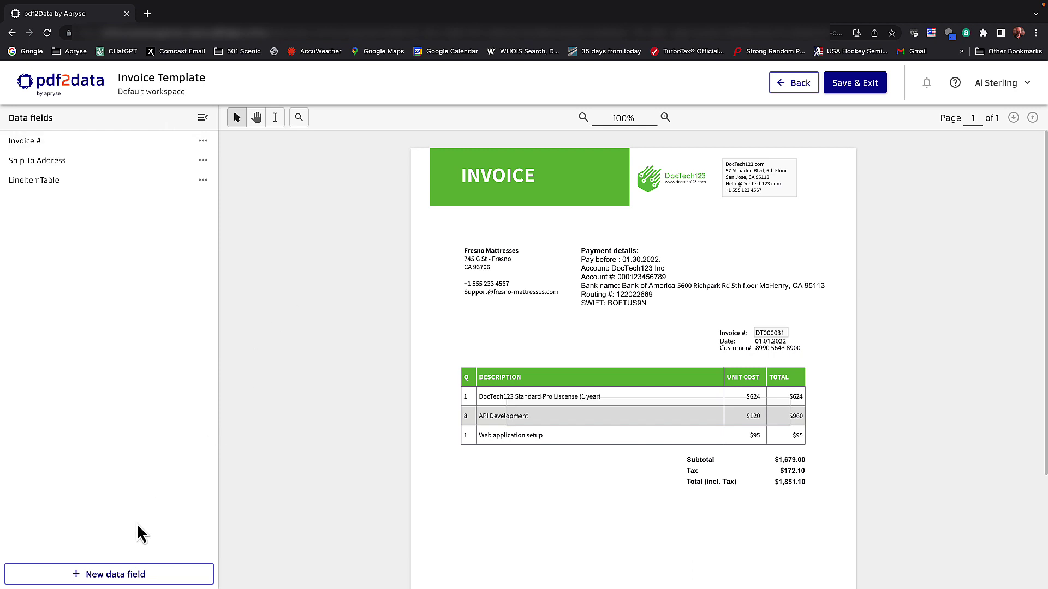
# - Box the $1,851.10 total as a new field named Grand Total
pyautogui.click(113, 577)
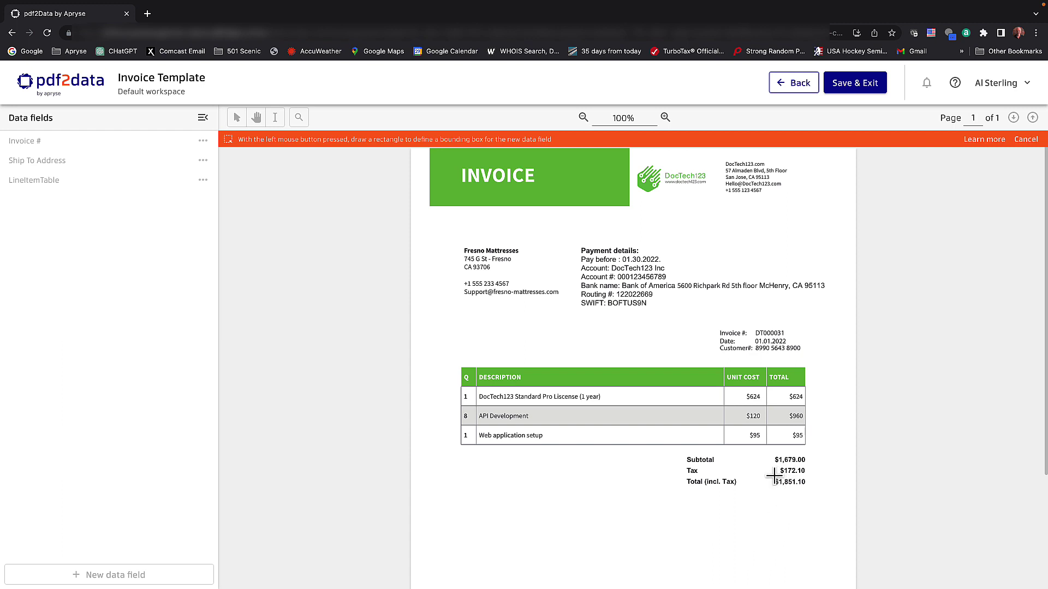
pyautogui.moveTo(773, 477); pyautogui.dragTo(811, 487)
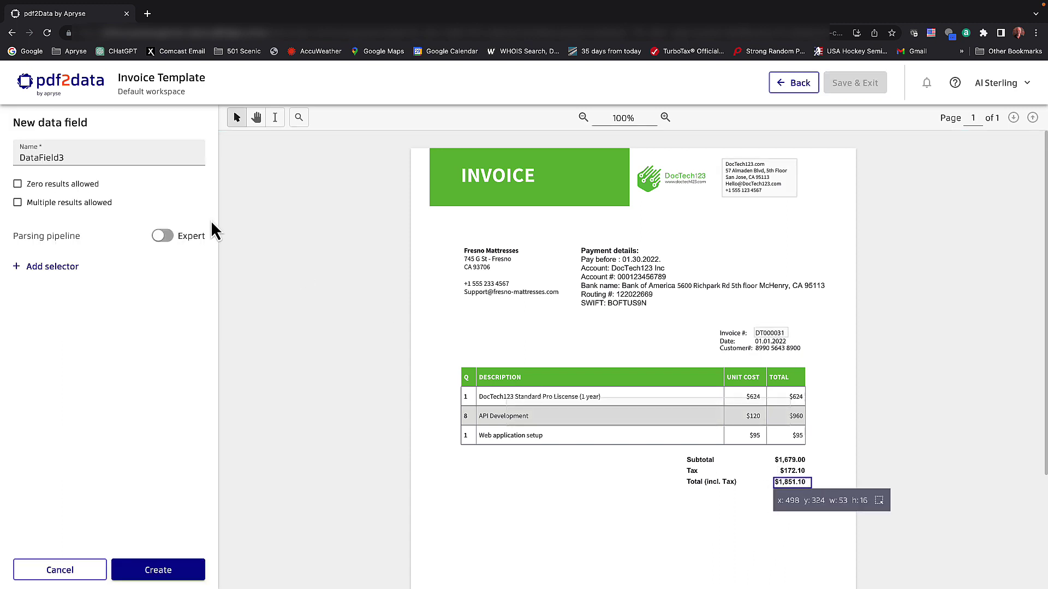
pyautogui.doubleClick(46, 158)
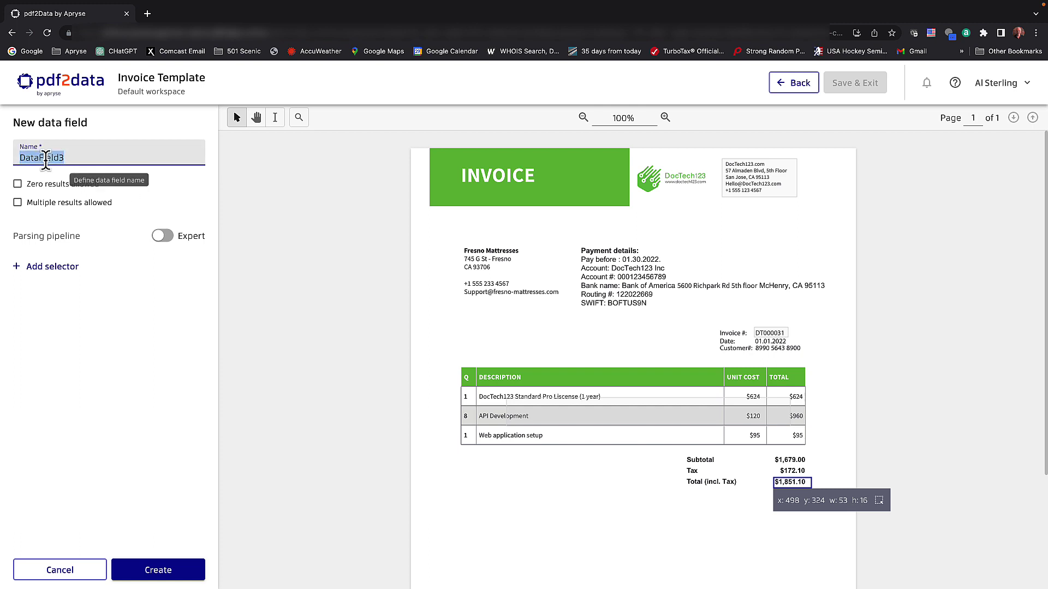
pyautogui.write('Grand Total')
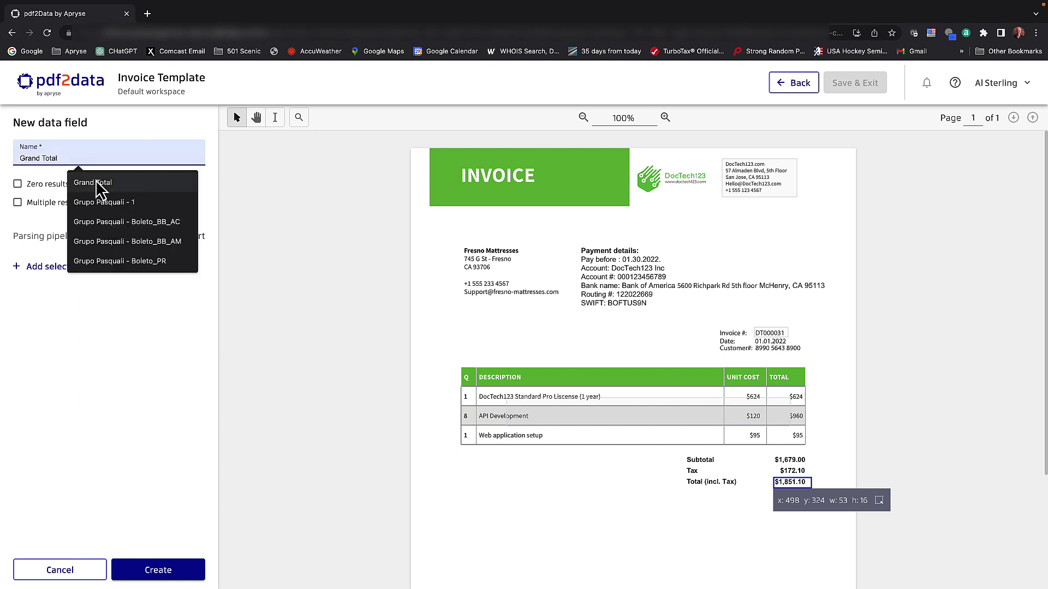
pyautogui.click(96, 181)
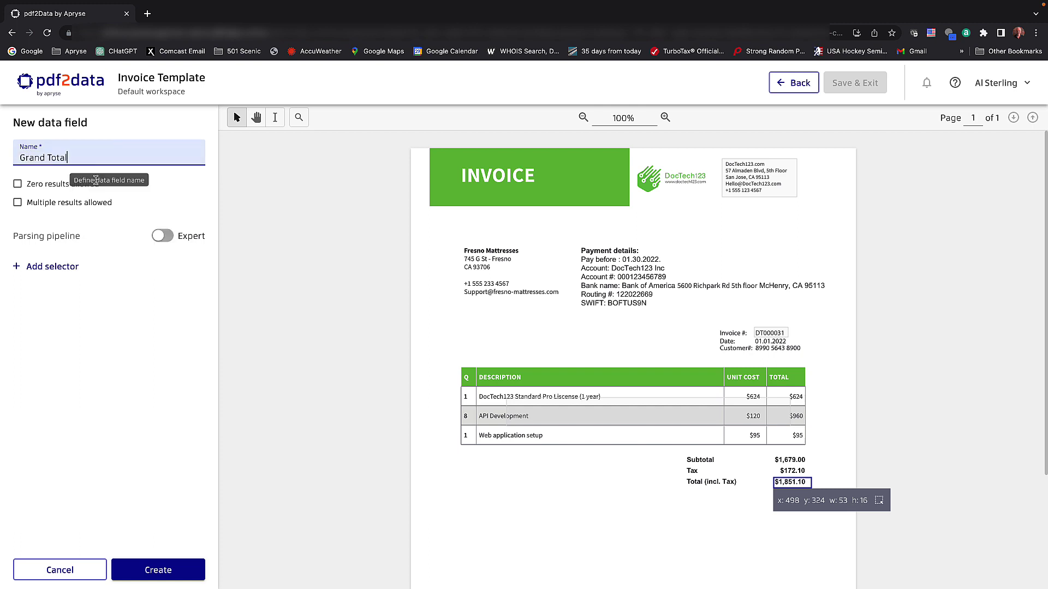
# - Add a Price pattern finder with prefix '(incl. Tax)' and create the field
pyautogui.click(58, 277)
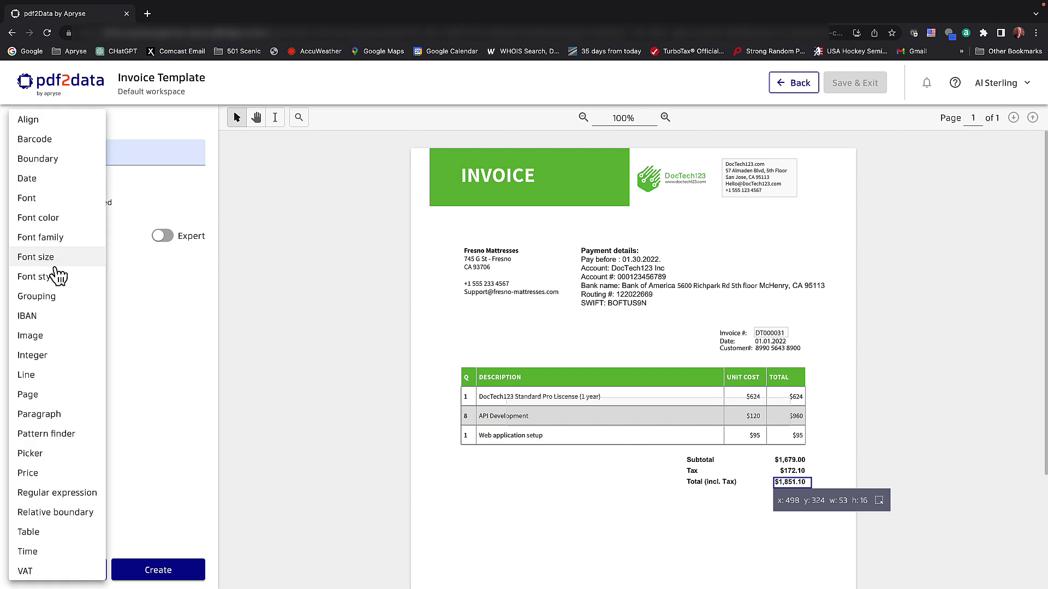
pyautogui.click(46, 435)
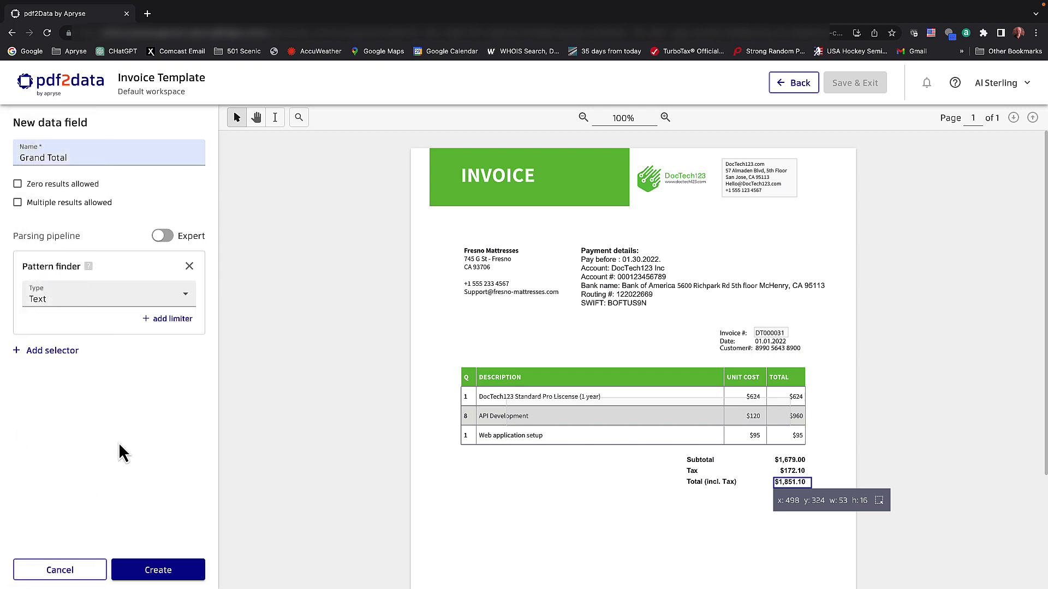
pyautogui.click(185, 295)
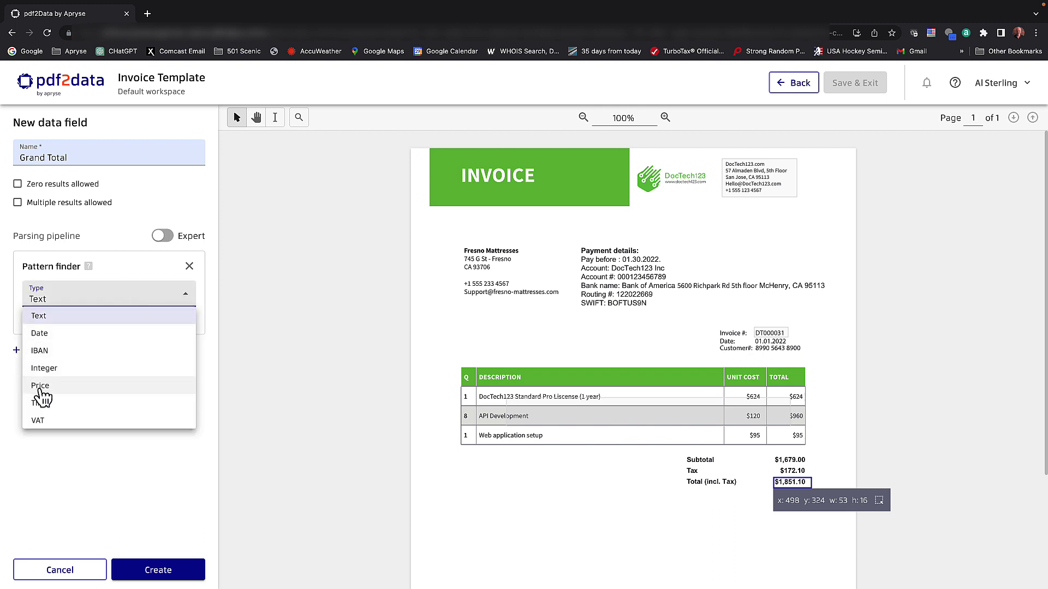
pyautogui.click(39, 387)
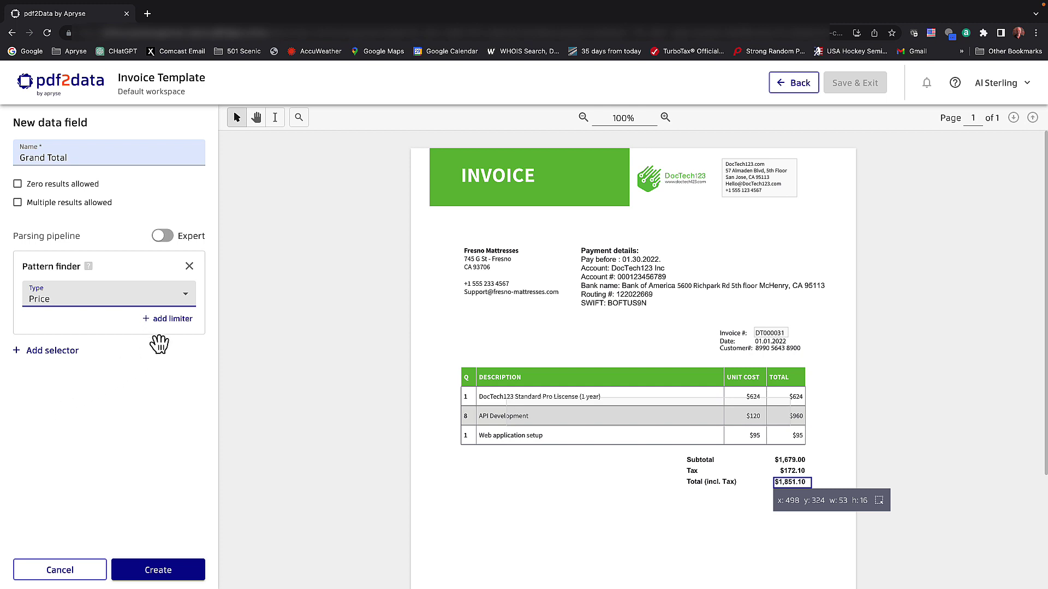
pyautogui.click(167, 318)
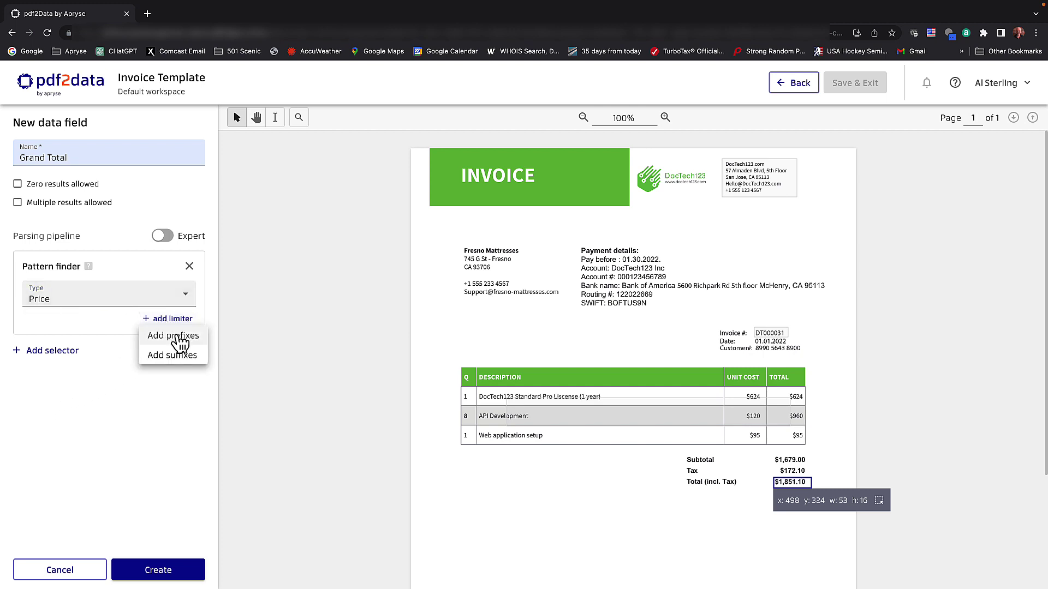
pyautogui.click(173, 335)
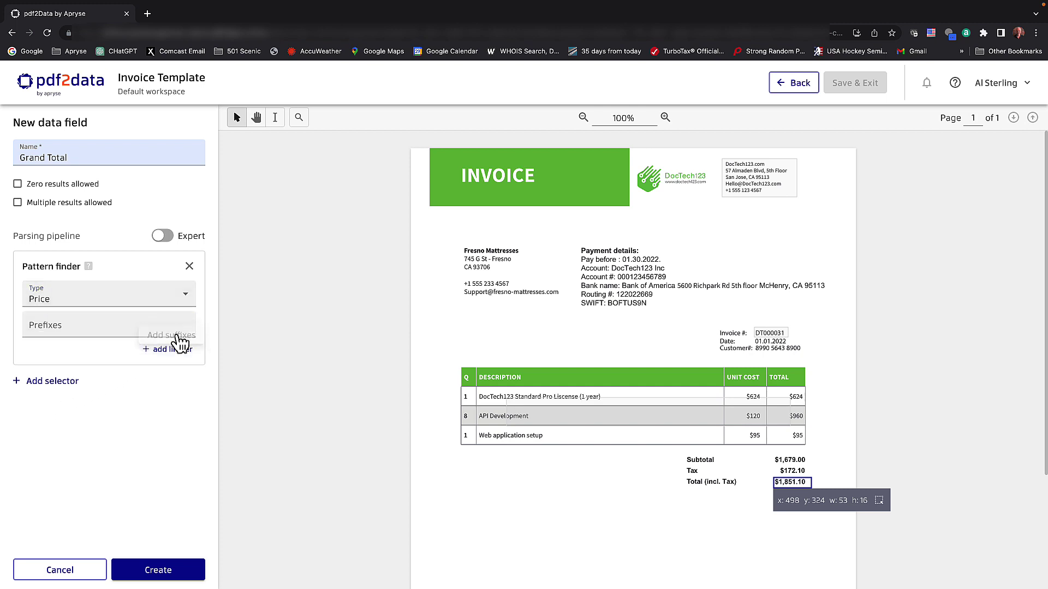
pyautogui.click(92, 324)
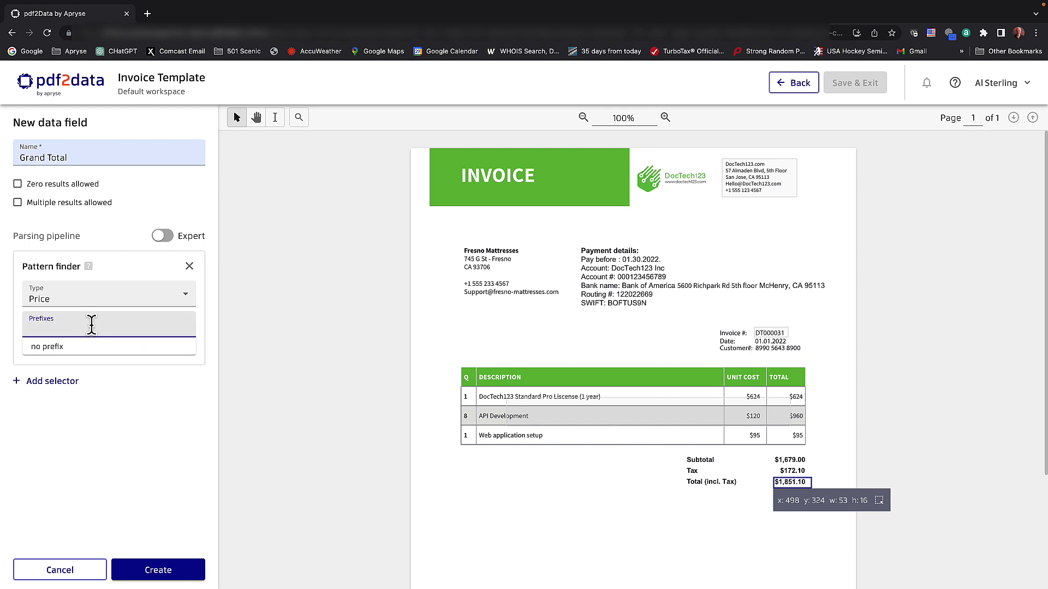
pyautogui.write('(i')
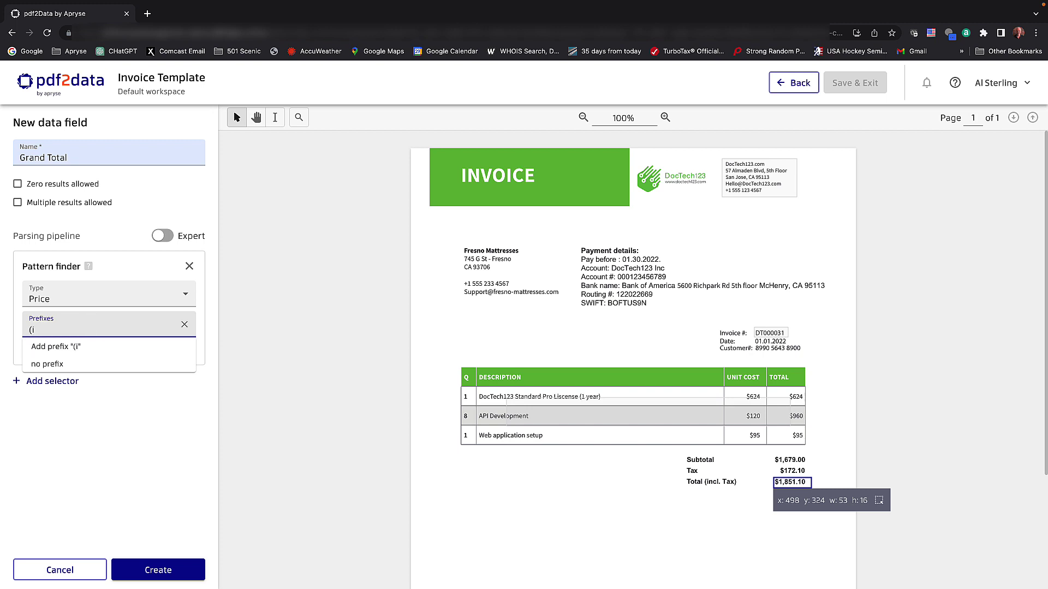
pyautogui.write('ncl. Tax)')
pyautogui.click(71, 348)
pyautogui.click(162, 574)
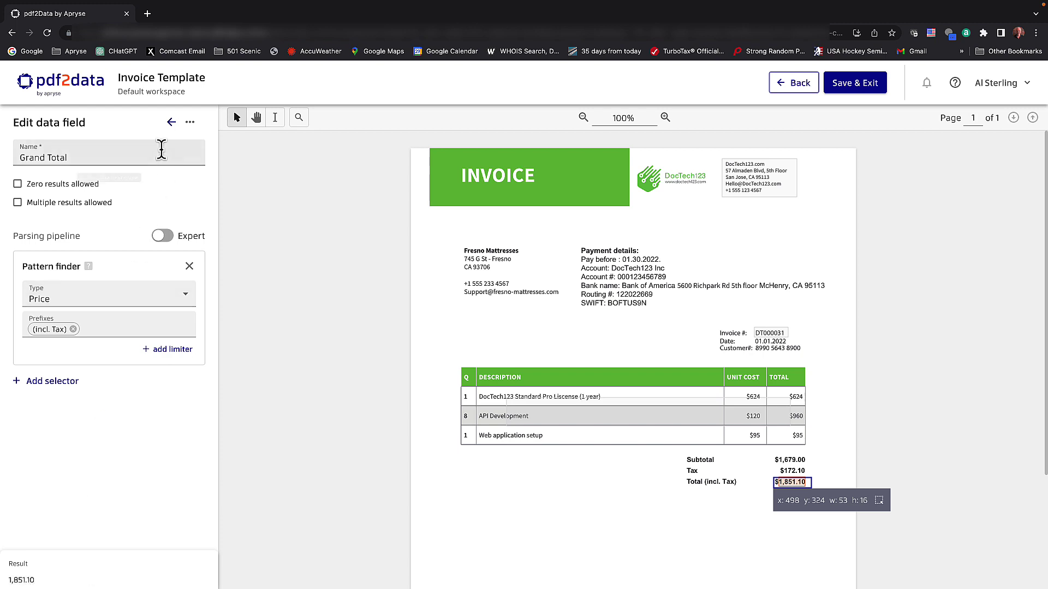
pyautogui.click(171, 122)
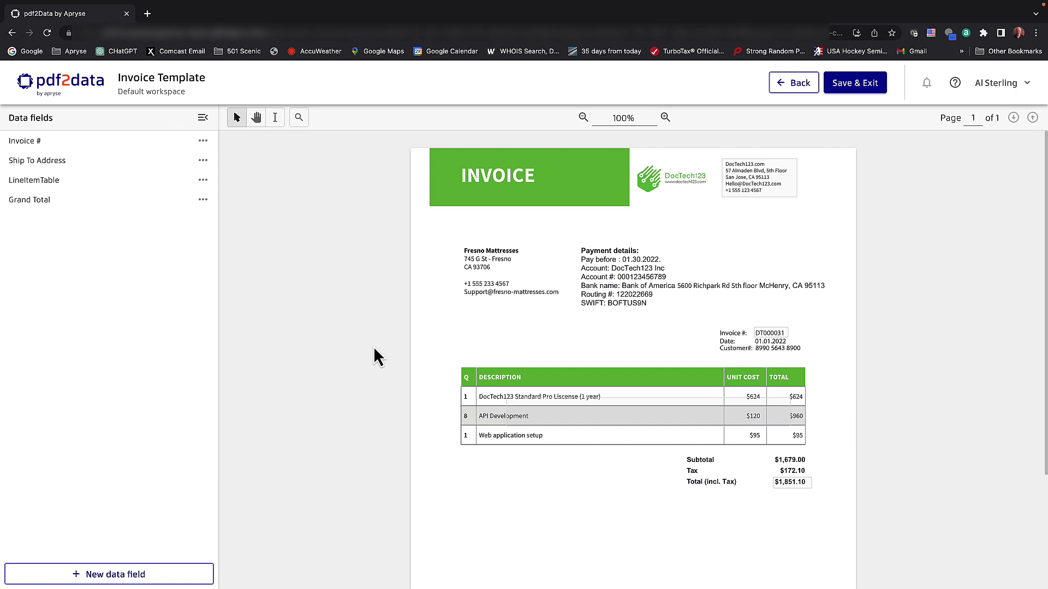
# - Box the QR code at the invoice bottom as a new field named QR Code
pyautogui.scroll(-3, 374, 349)
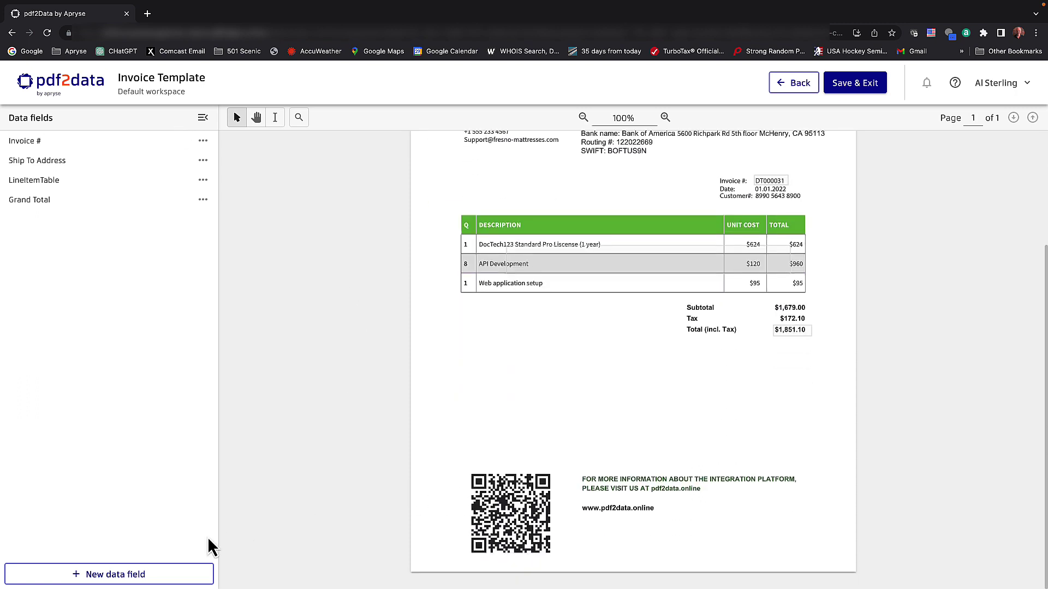
pyautogui.click(118, 576)
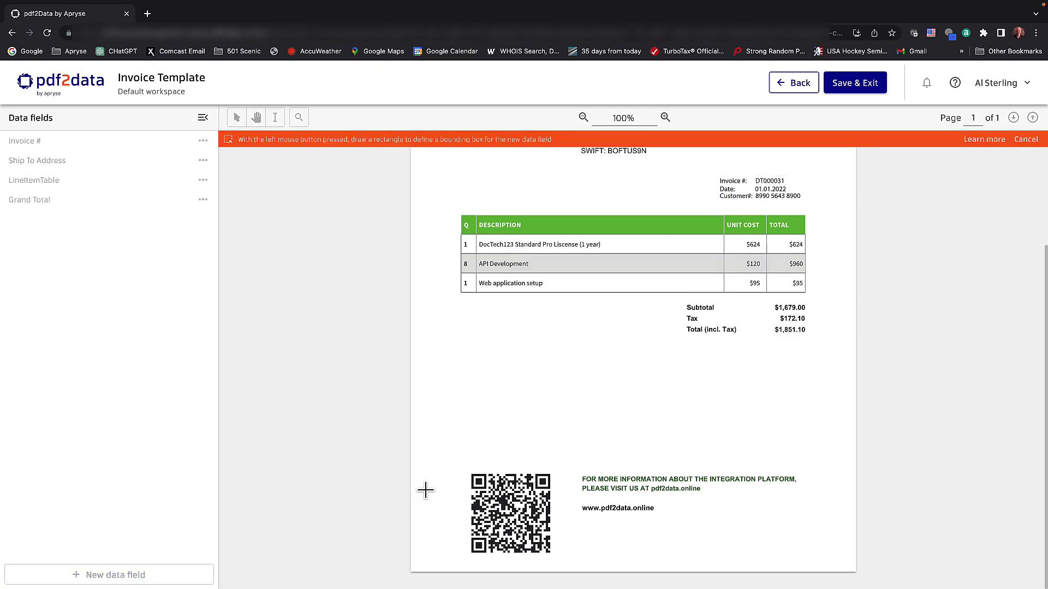
pyautogui.moveTo(462, 465); pyautogui.dragTo(564, 561)
pyautogui.click(44, 158)
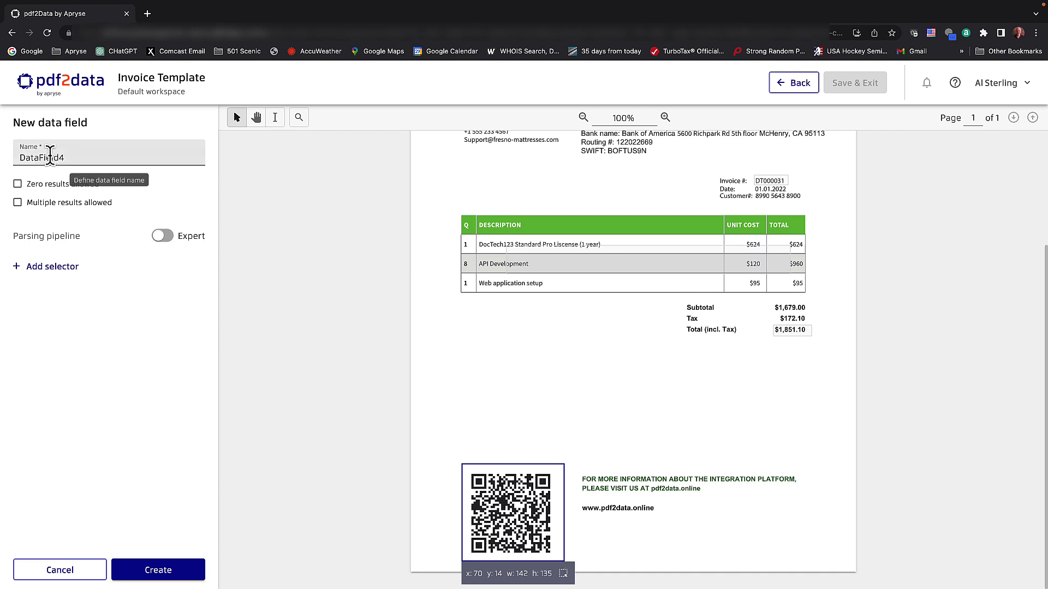
pyautogui.doubleClick(43, 158)
pyautogui.write('Q')
pyautogui.click(88, 183)
# - Add a Barcode selector with QR format and create the field
pyautogui.click(67, 272)
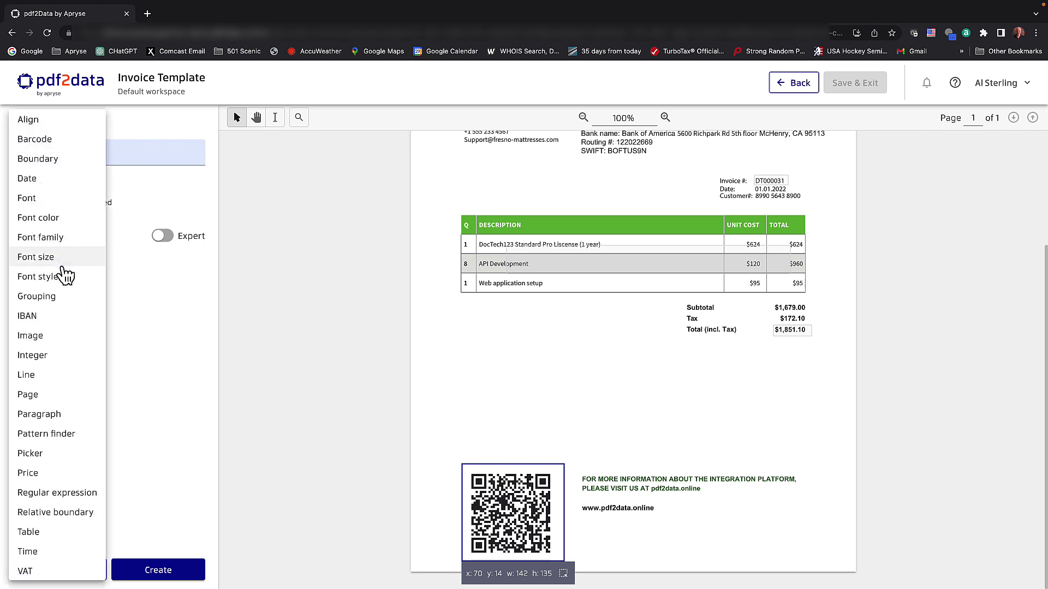
pyautogui.click(32, 144)
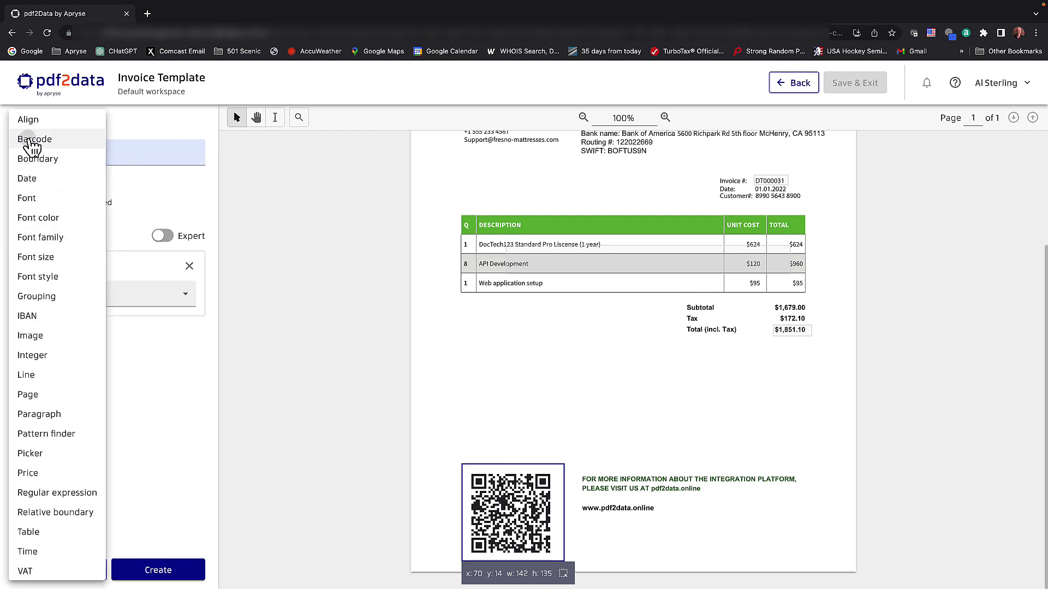
pyautogui.click(188, 301)
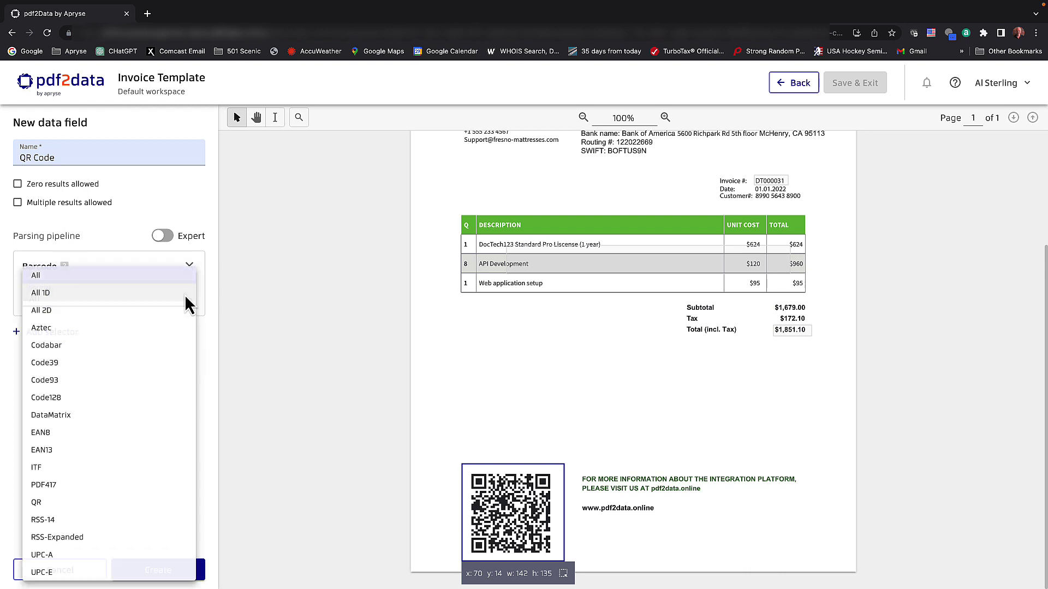
pyautogui.click(35, 503)
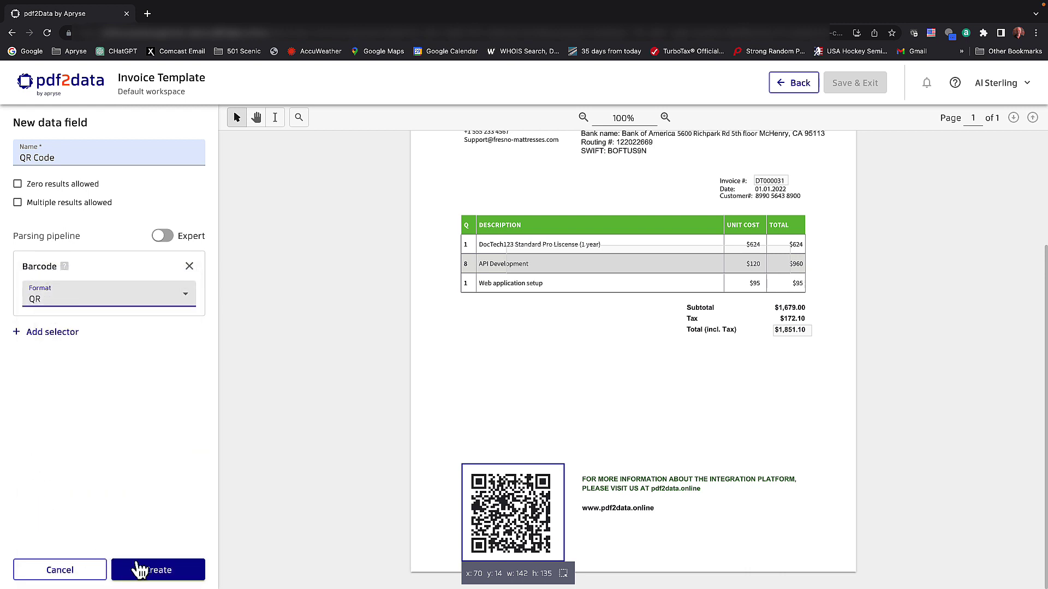
pyautogui.click(154, 573)
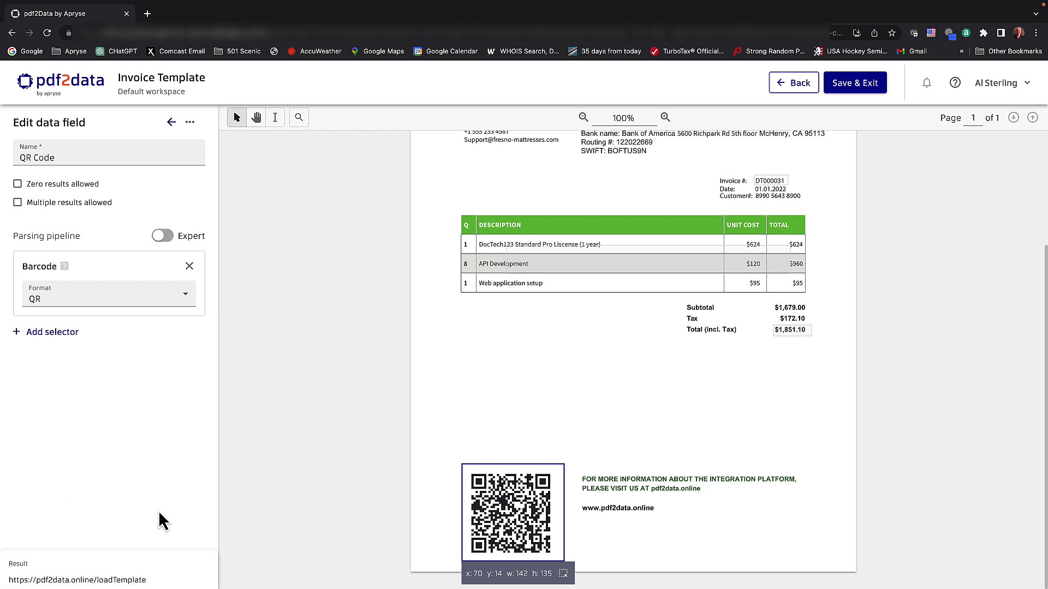
# - Go back to the data fields list, then save the template and exit the editor
pyautogui.click(169, 122)
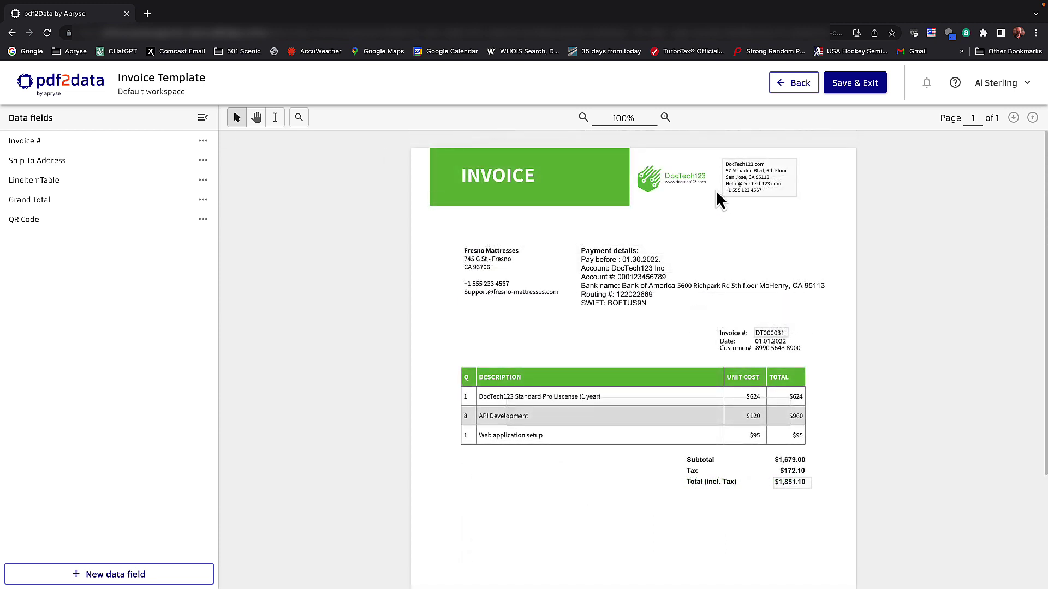
pyautogui.click(851, 88)
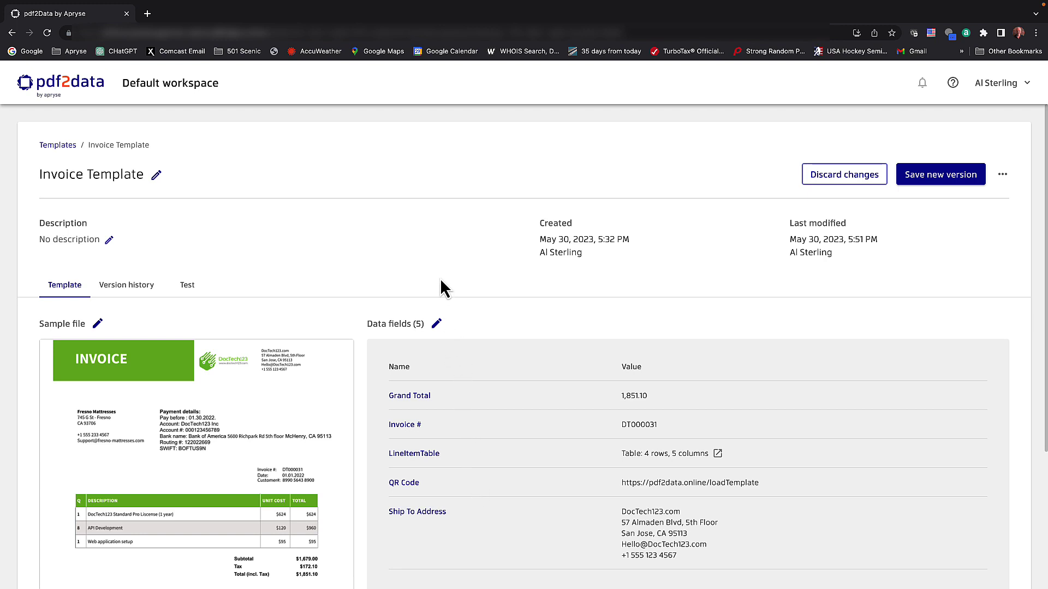
# - Save a new template version with comment 'Version #1 from scratch', fixing the typo
pyautogui.click(928, 175)
pyautogui.write('Version #1 from scratrch')
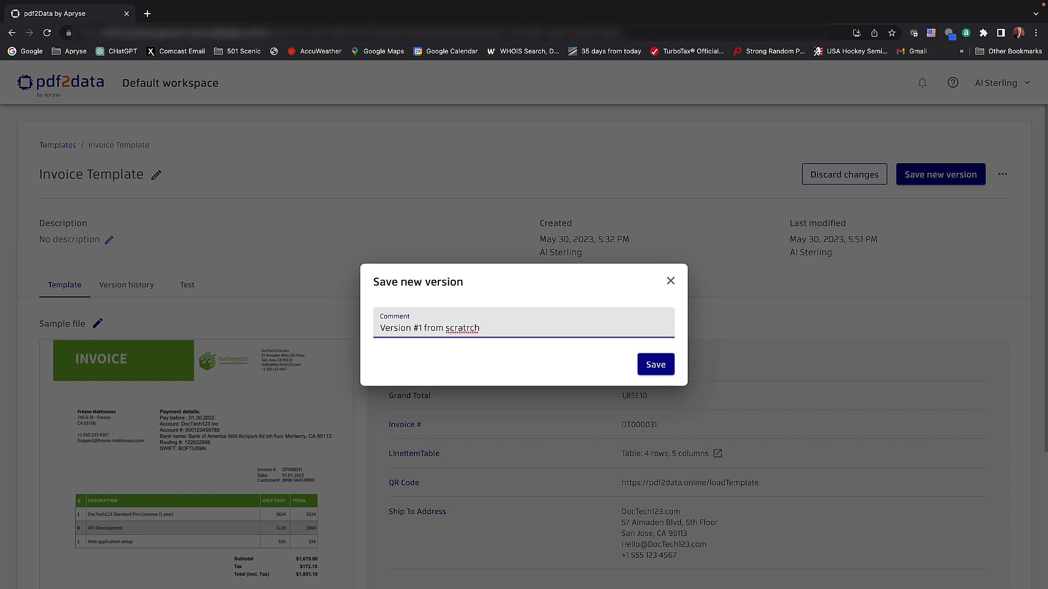
pyautogui.press('BackSpace')
pyautogui.press('BackSpace')
pyautogui.press('BackSpace')
pyautogui.write('ch')
pyautogui.click(660, 364)
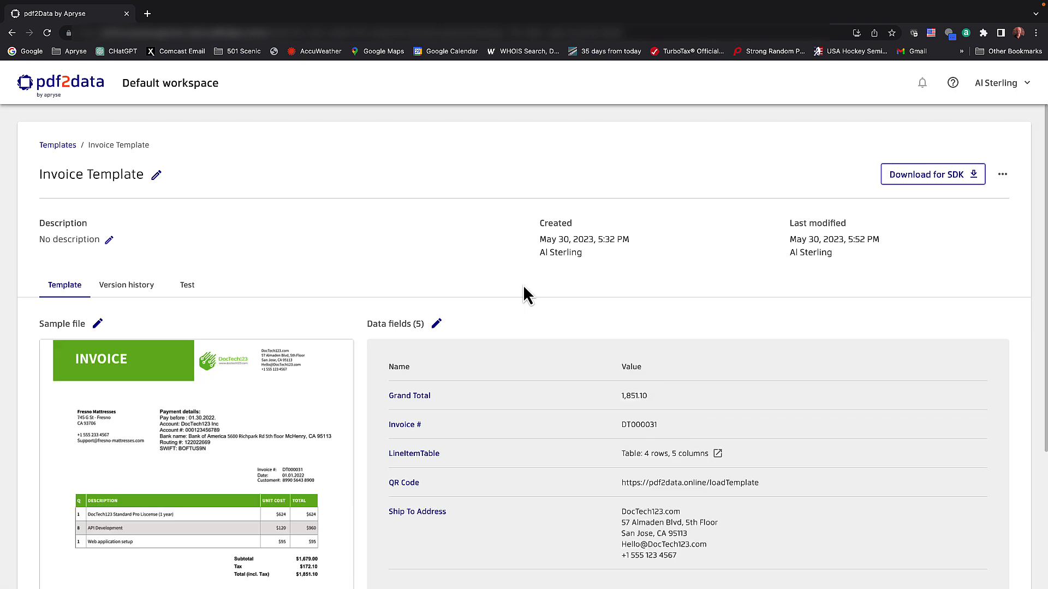
# - Run the template against the sample invoice PDF in the Test tab and download the JSON result
pyautogui.click(188, 289)
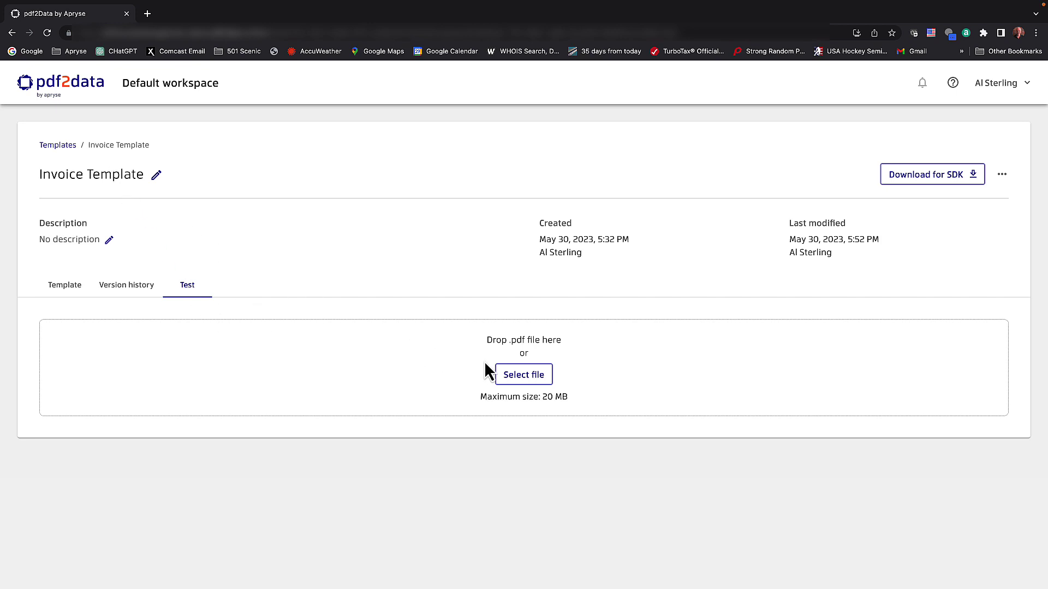
pyautogui.click(514, 373)
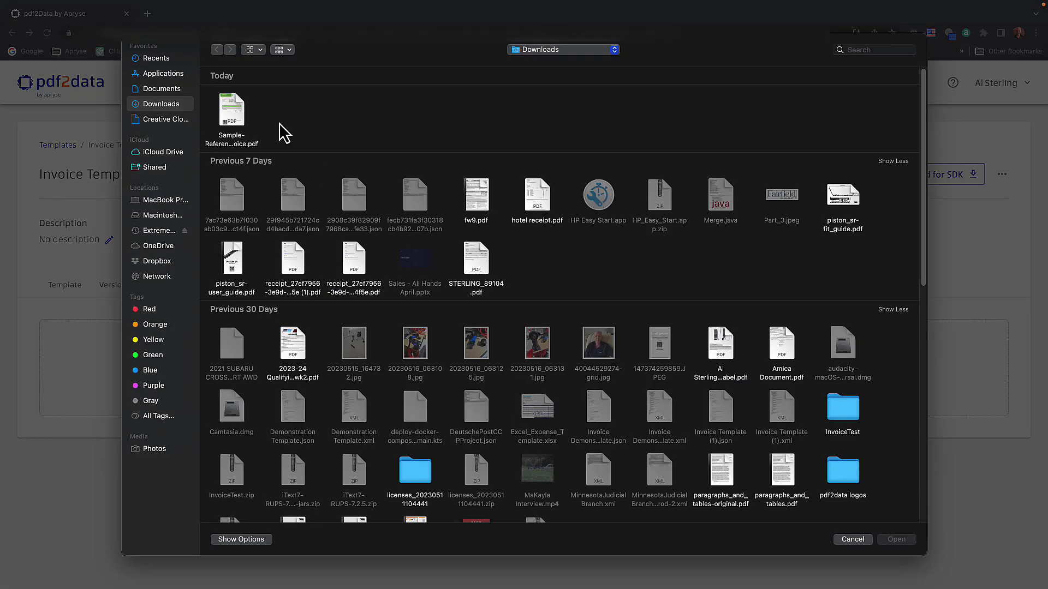
pyautogui.click(228, 117)
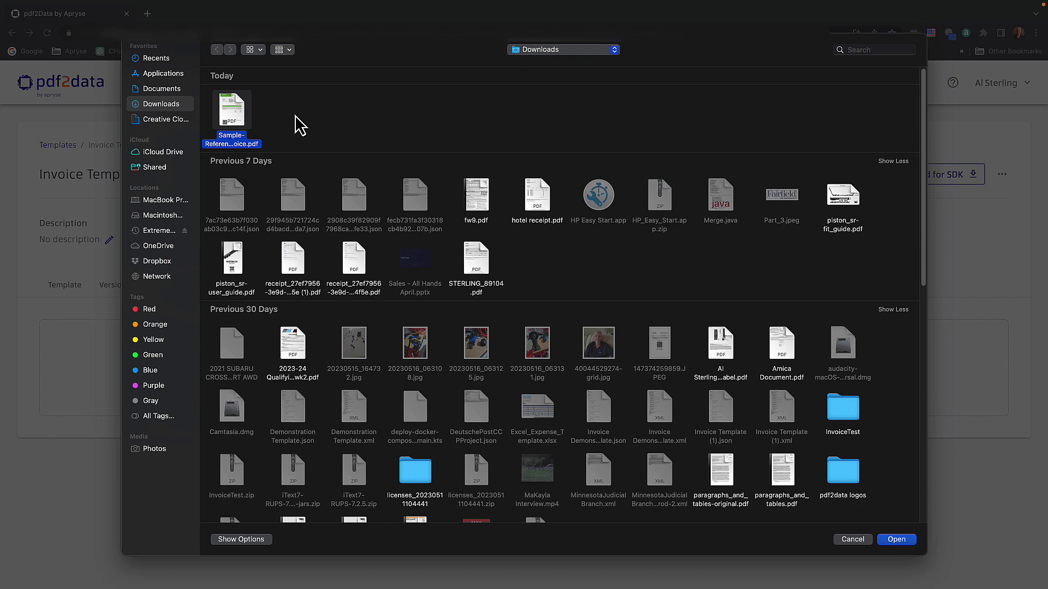
pyautogui.click(897, 541)
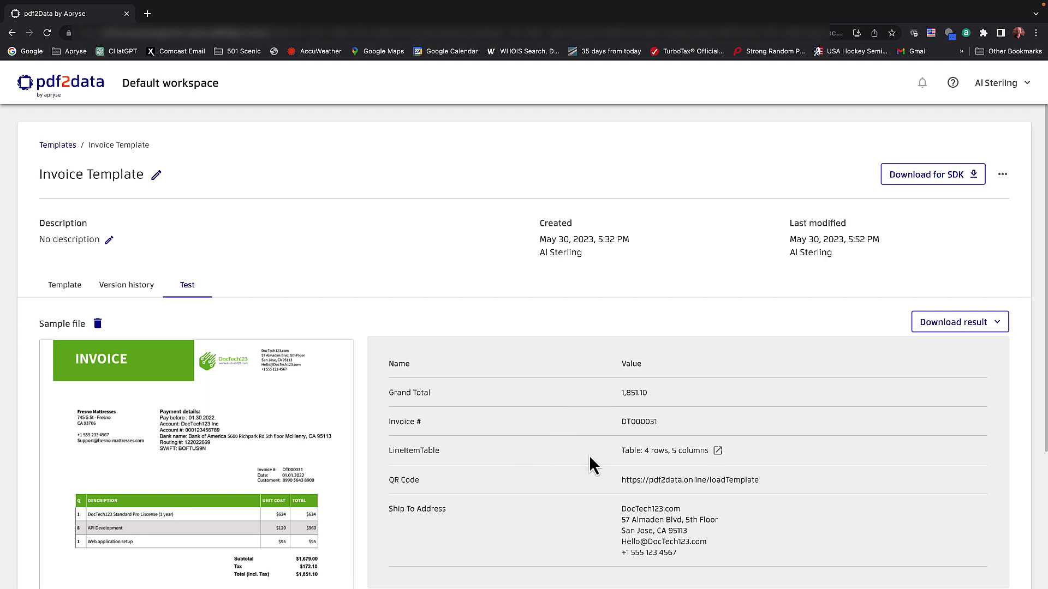
pyautogui.click(1000, 327)
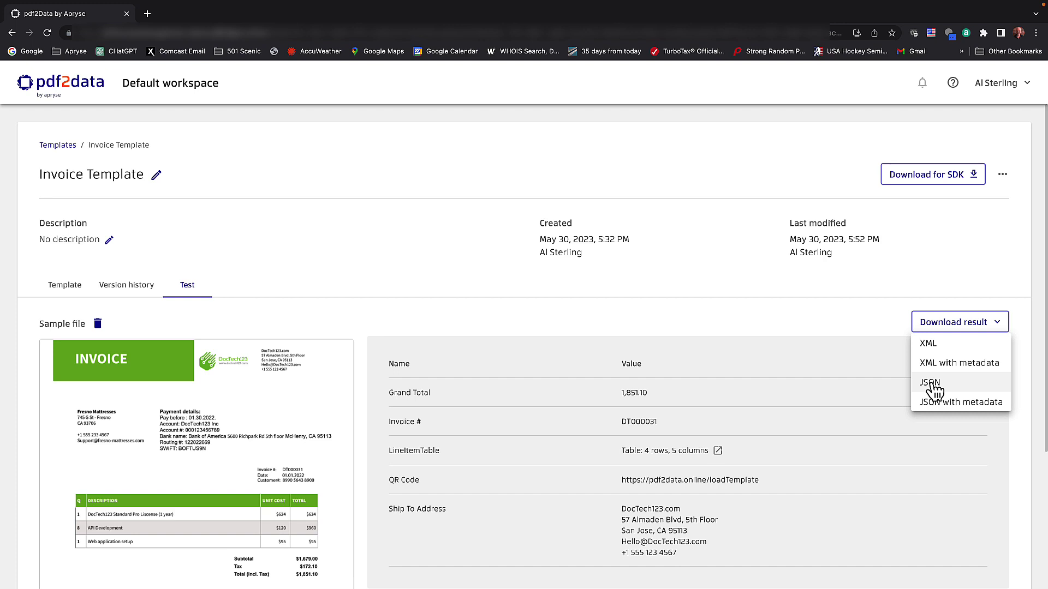
pyautogui.click(930, 383)
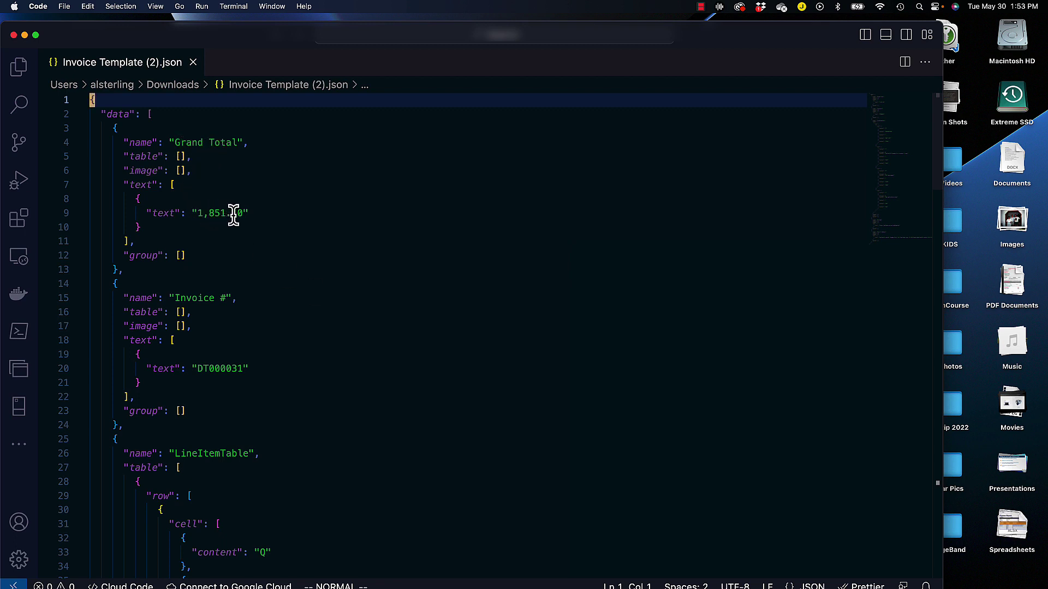
# - Review the extracted invoice number, line-item rows, QR Code URL and Ship To Address in the JSON
pyautogui.scroll(-5, 301, 247)
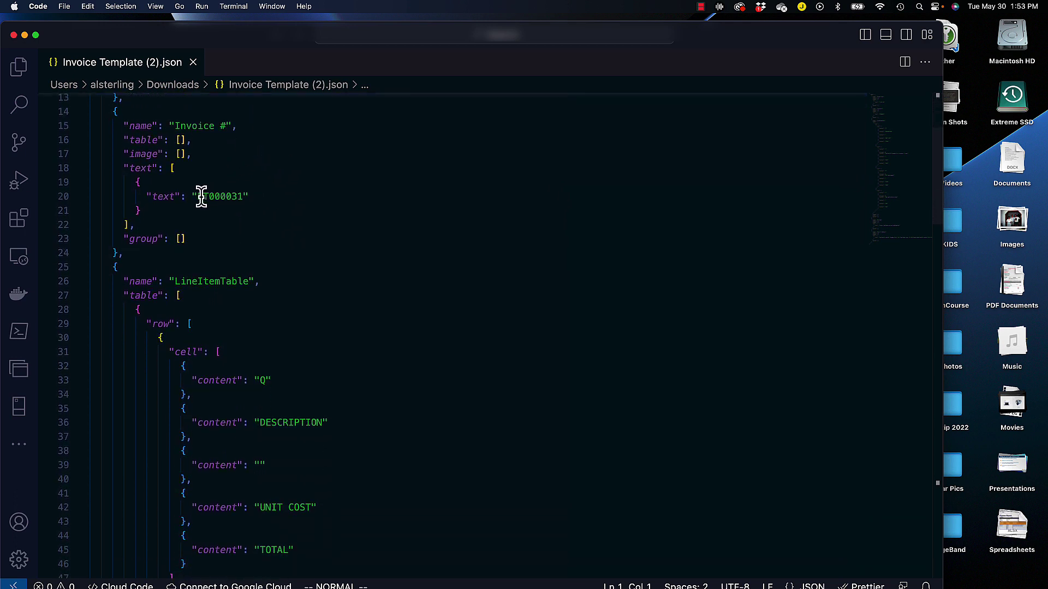
pyautogui.moveTo(197, 198); pyautogui.dragTo(241, 196)
pyautogui.scroll(-5, 354, 291)
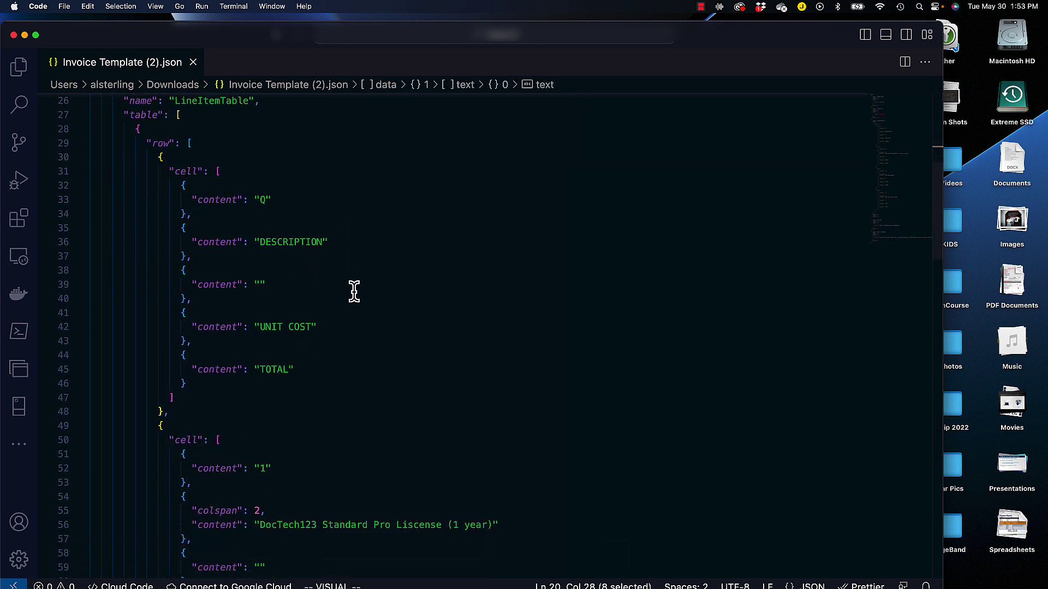
pyautogui.scroll(-2, 354, 291)
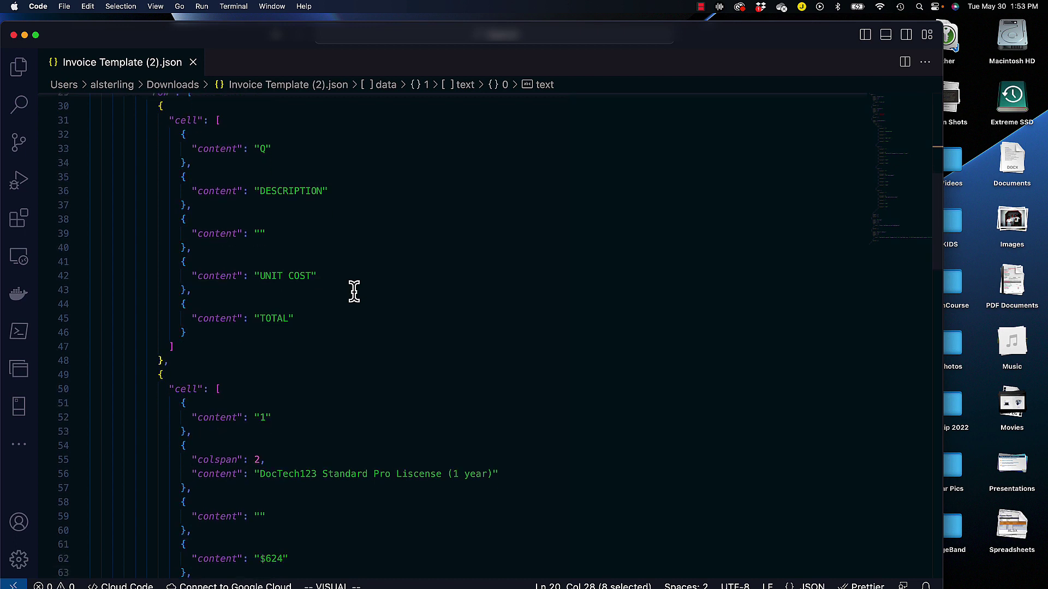
pyautogui.scroll(-5, 354, 291)
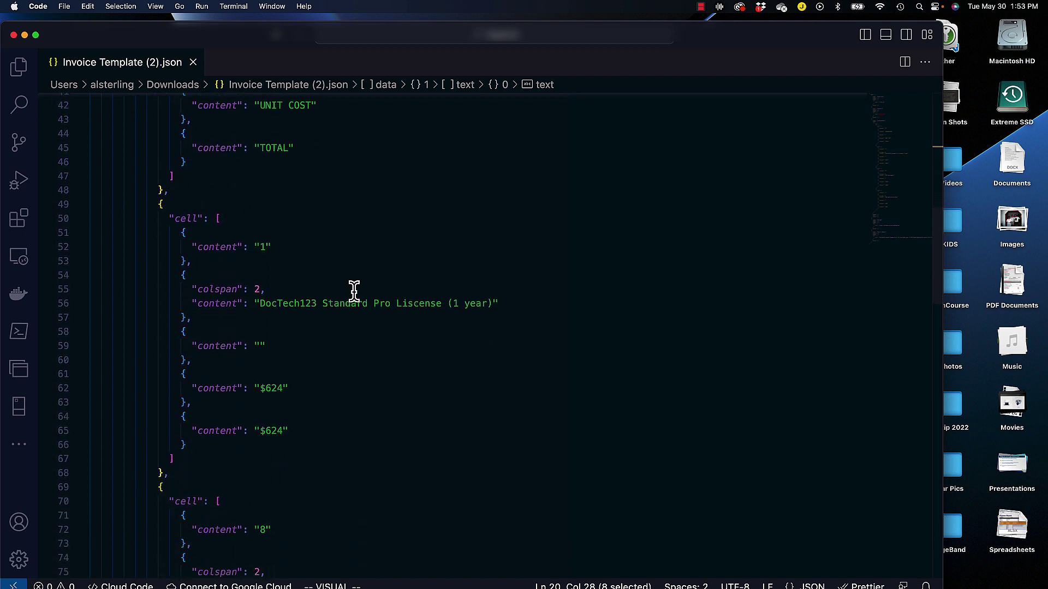
pyautogui.scroll(-4, 354, 291)
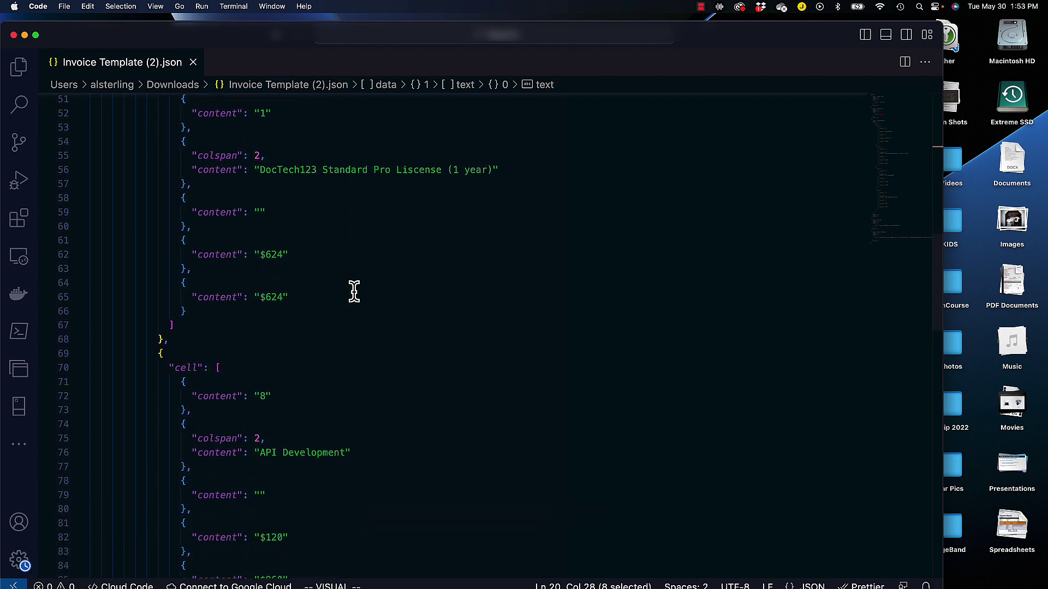
pyautogui.scroll(-12, 354, 291)
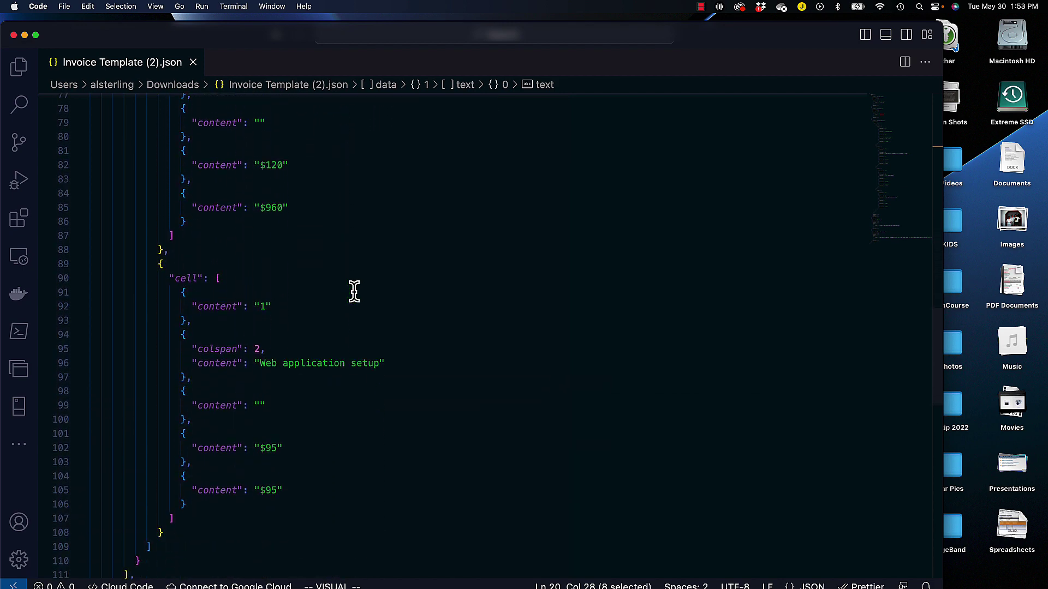
pyautogui.scroll(-8, 354, 291)
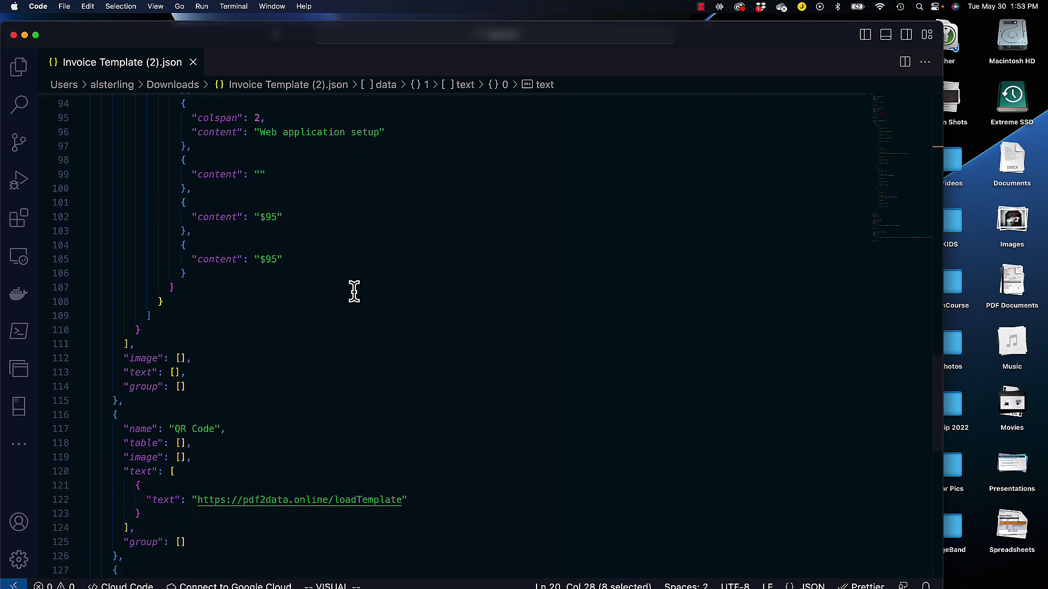
pyautogui.scroll(-3, 354, 290)
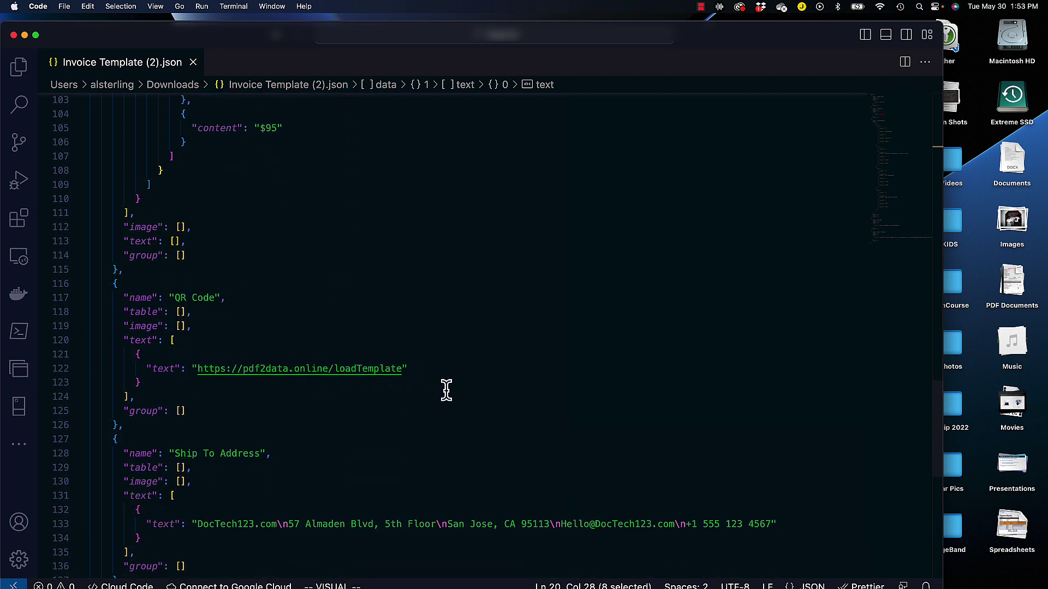
pyautogui.scroll(-5, 446, 390)
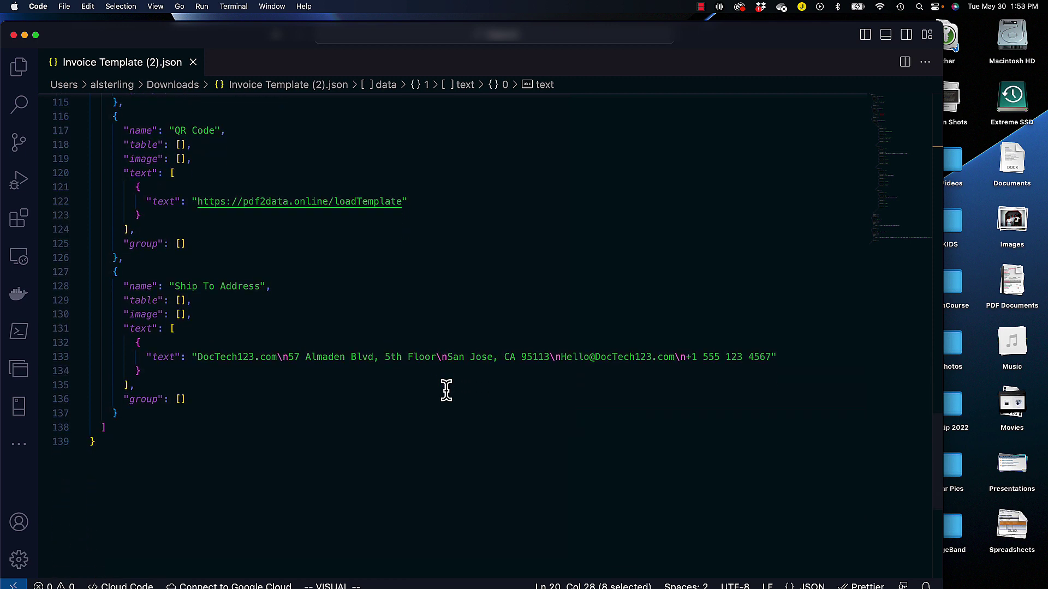